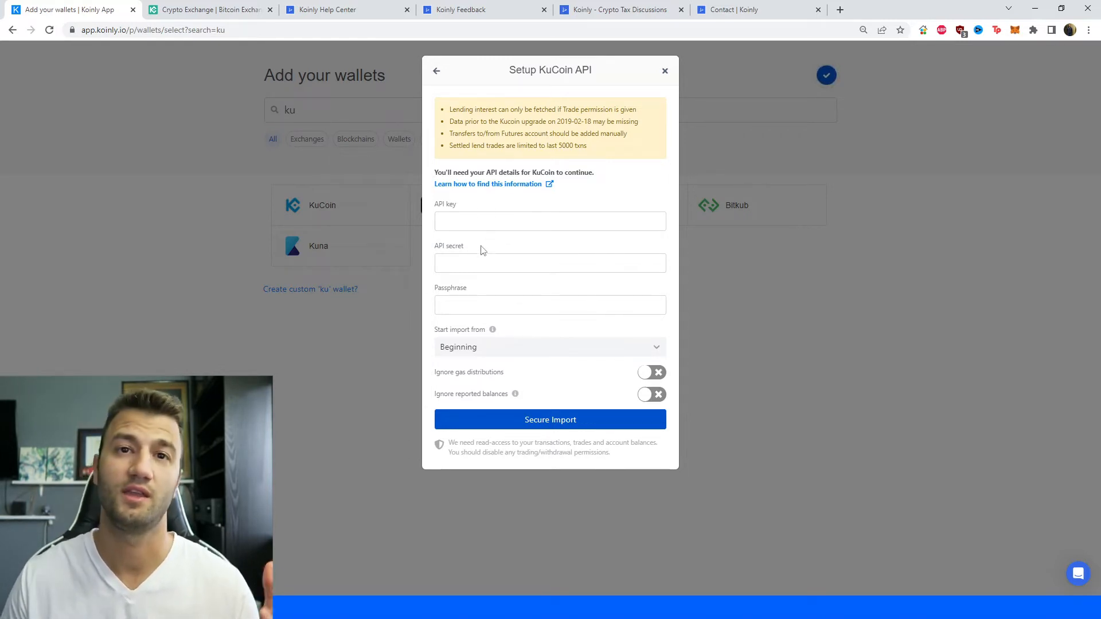
Switch to KuCoin, start creating a new API in API Management, and name it koinly.
mouse_move(494, 330)
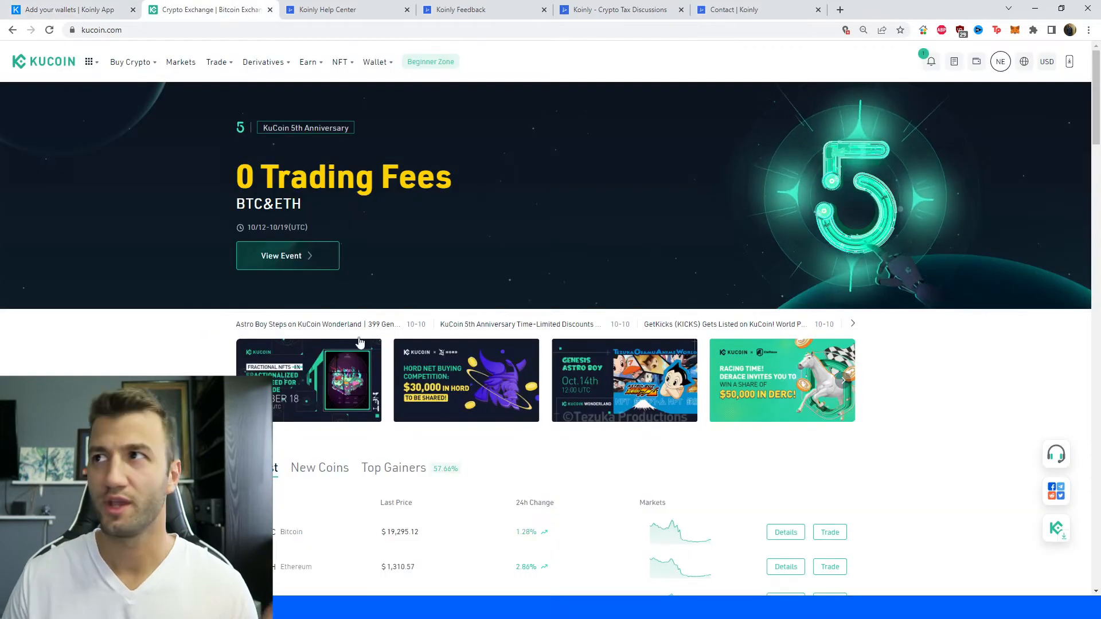
mouse_move(1008, 81)
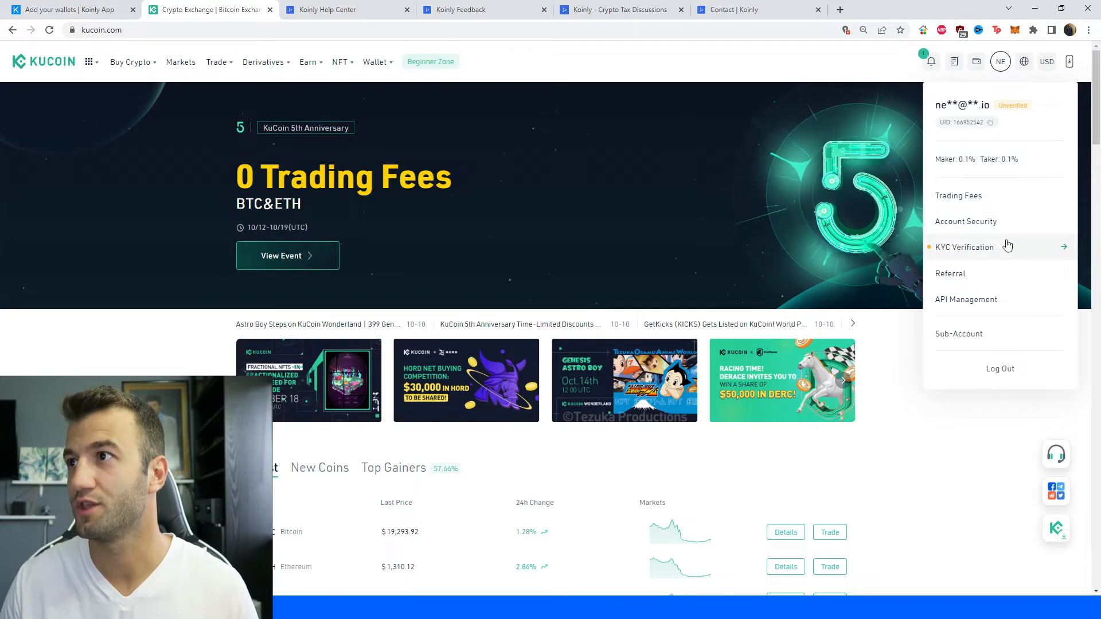
left_click(1010, 301)
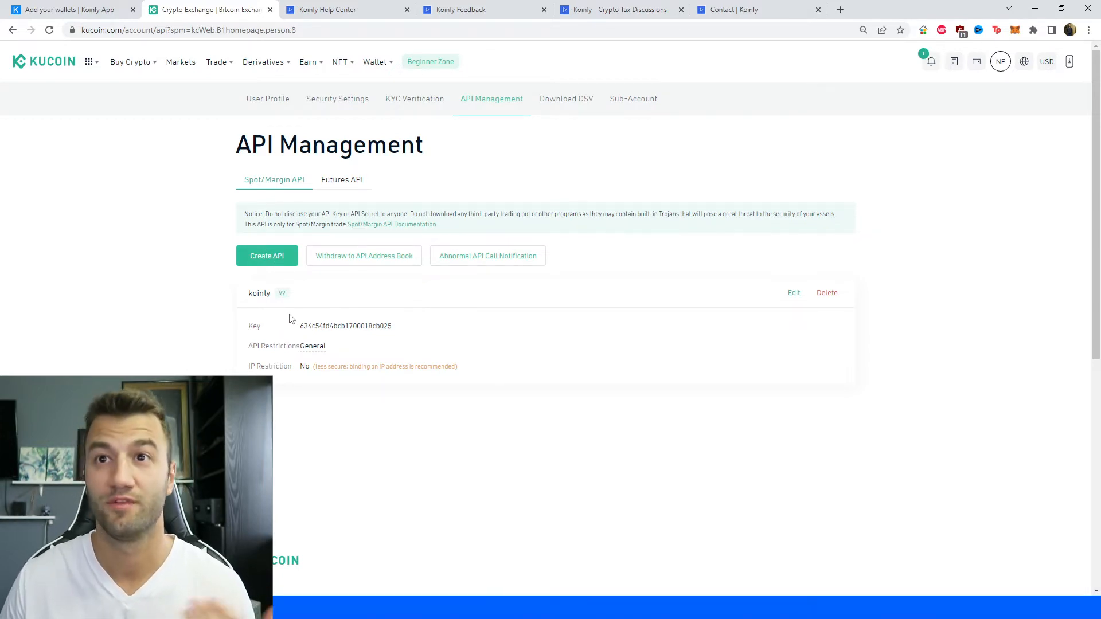
left_click(263, 258)
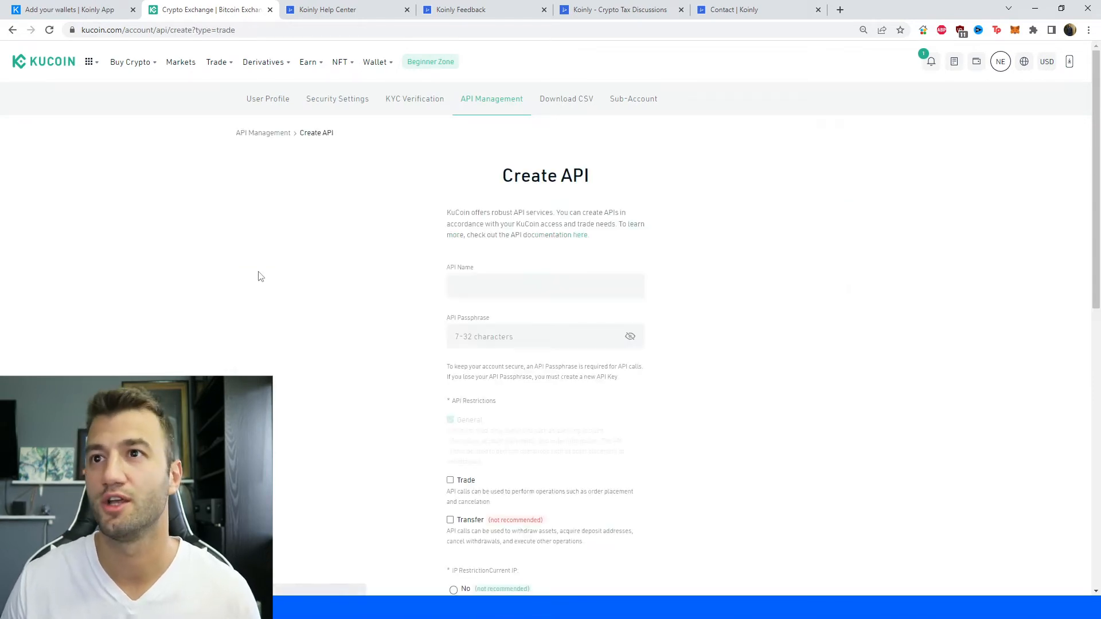
double_click(535, 288)
type("koinly")
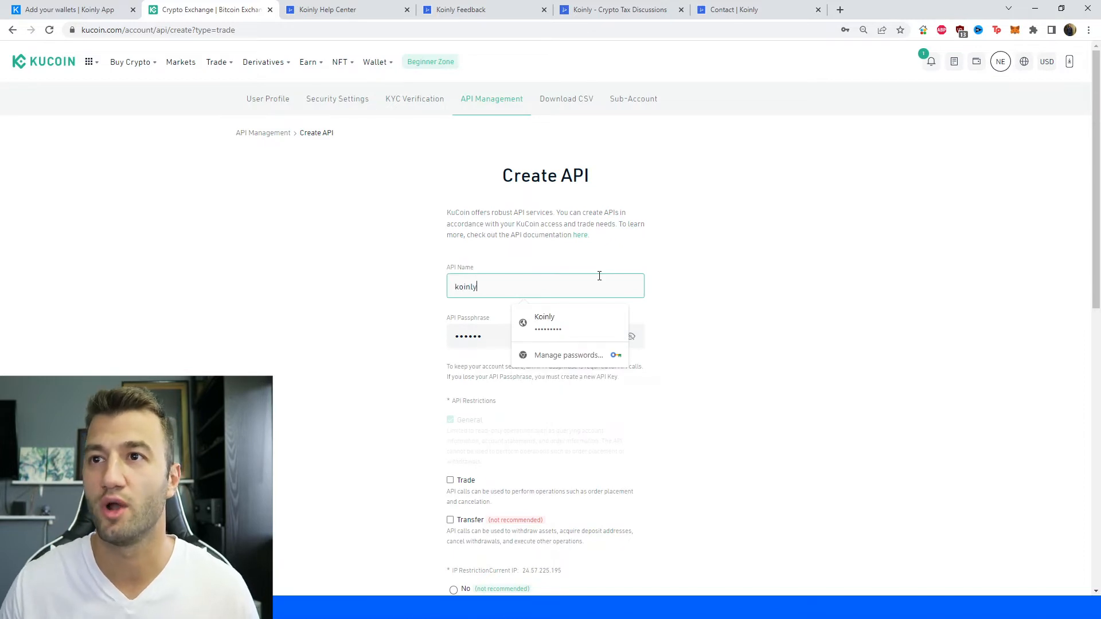
left_click(710, 290)
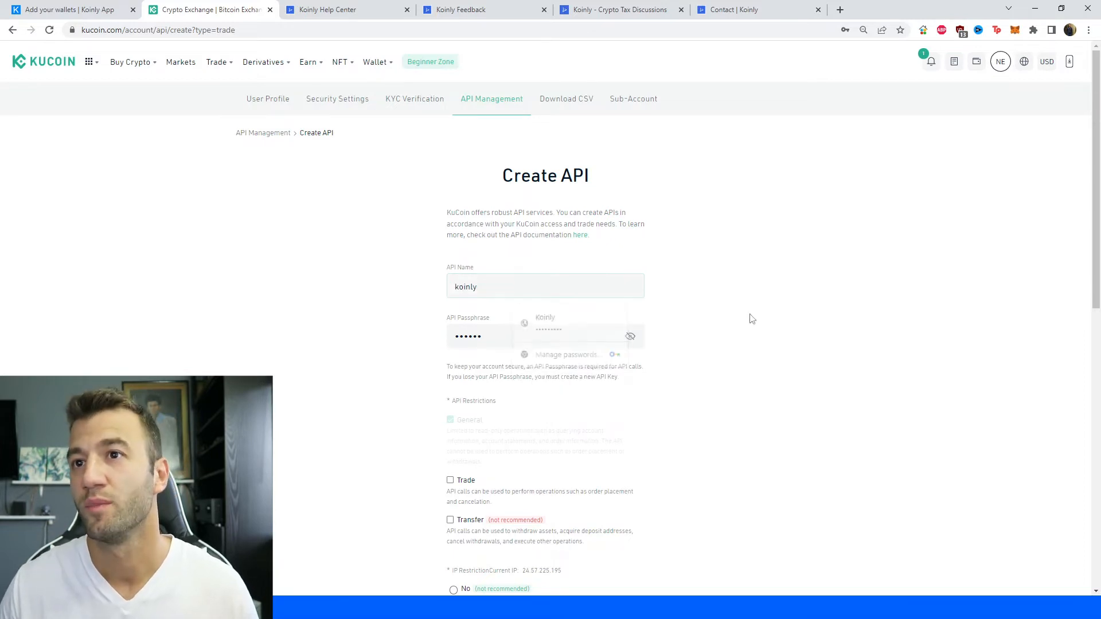
Reveal and copy the API passphrase, and paste it into the Passphrase field of Koinly's KuCoin API setup.
left_click(630, 336)
left_click(559, 336)
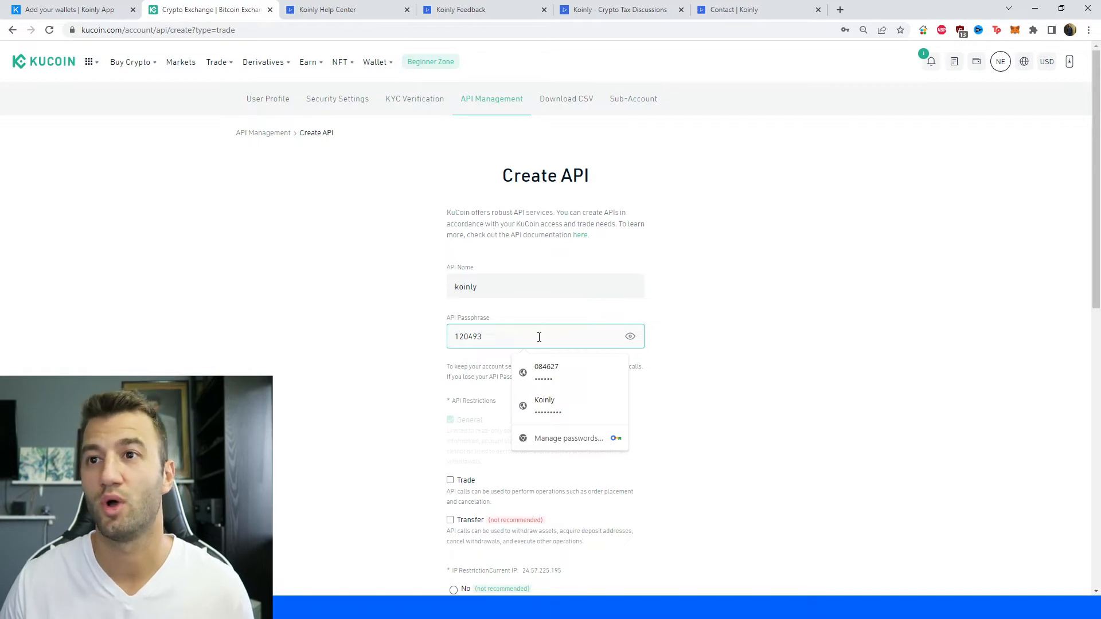
left_click(69, 9)
left_click(526, 299)
key("ctrl+v")
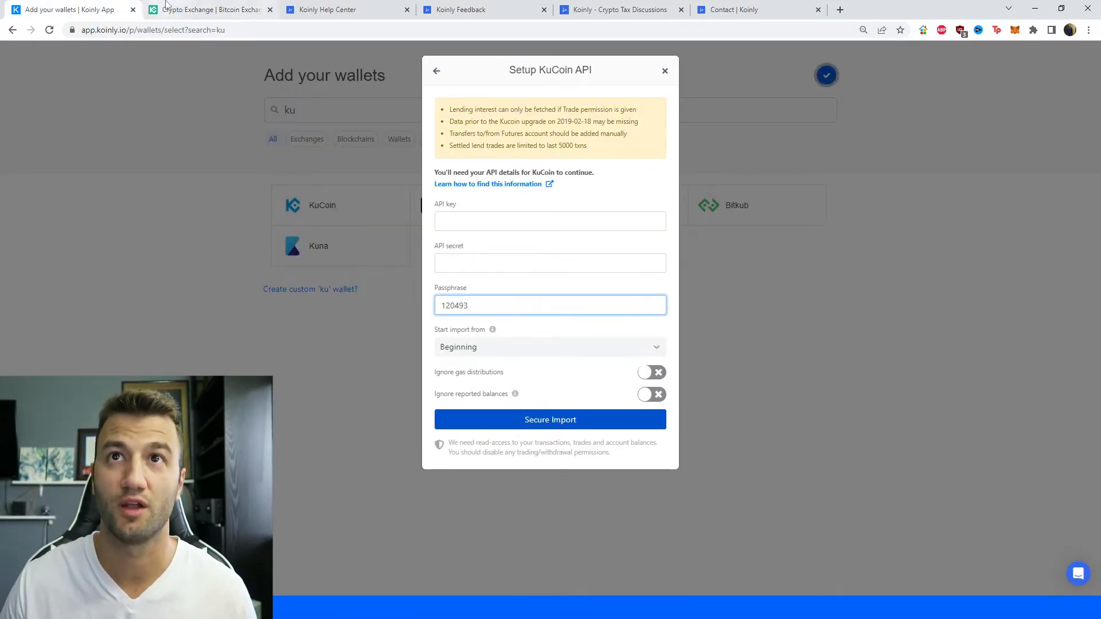
Back in KuCoin, set the new API's IP restriction to No, submit the form, and dismiss the password-saving prompt.
left_click(206, 9)
scroll(481, 423, "down", 2)
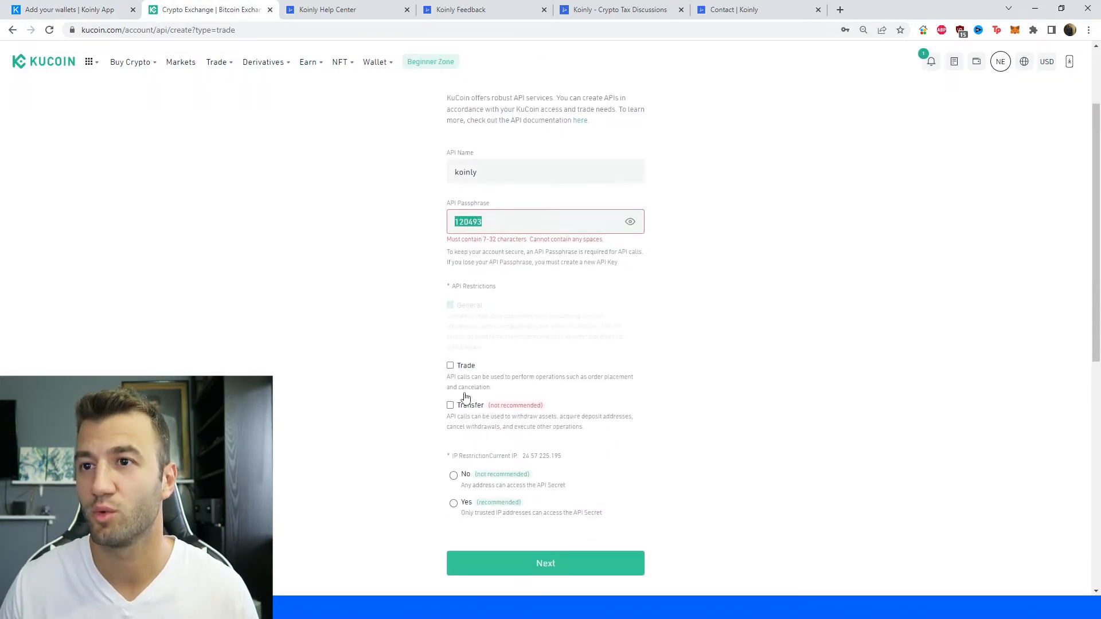
scroll(465, 396, "down", 2)
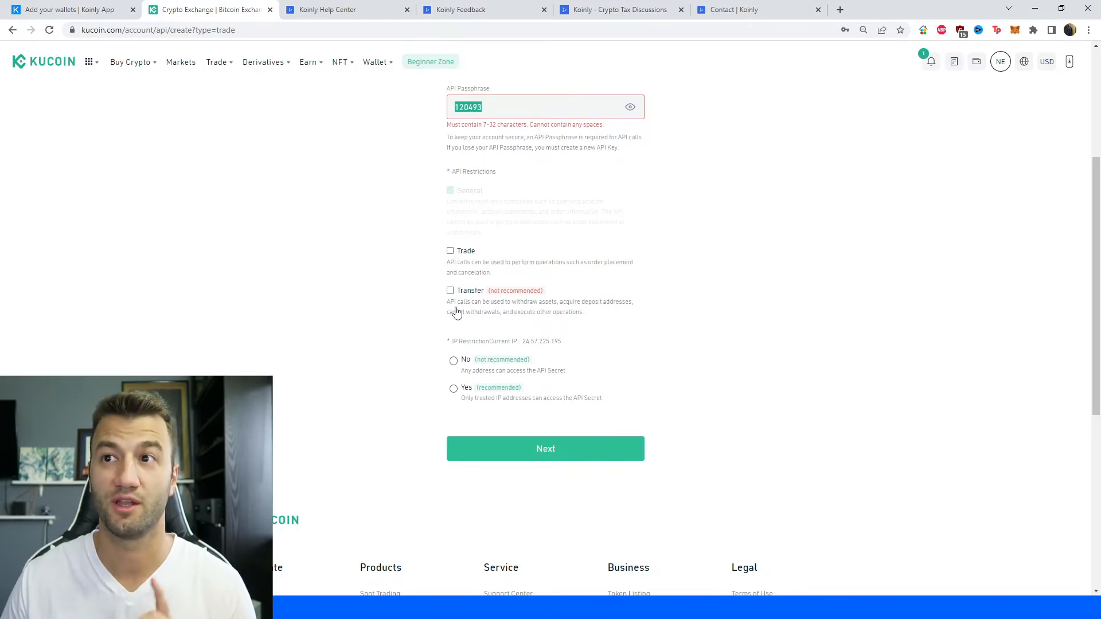
left_click(454, 361)
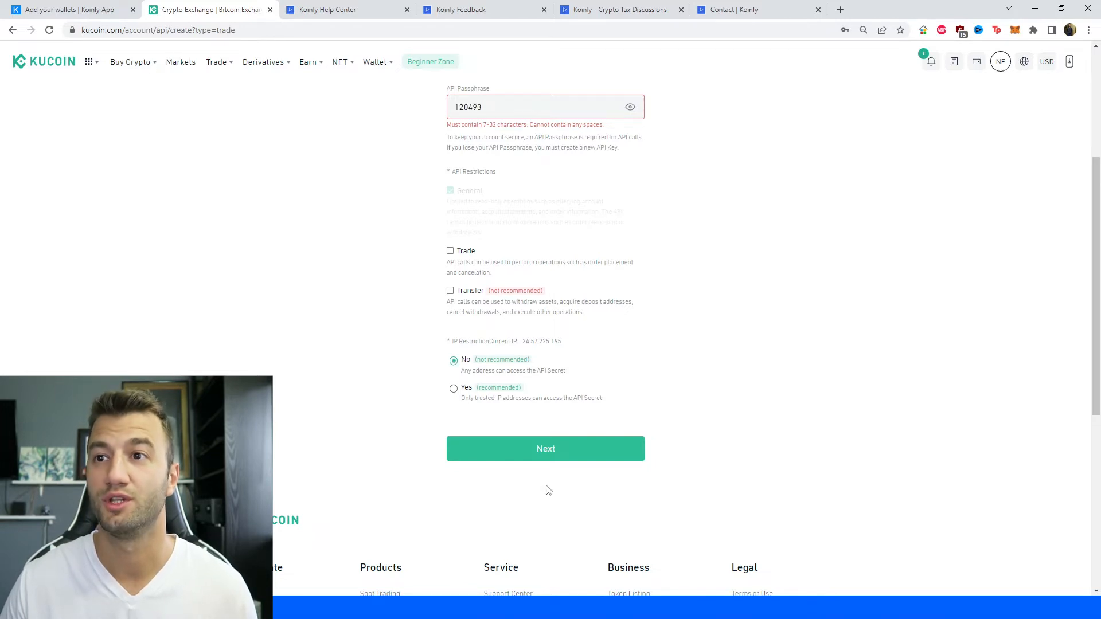
left_click(528, 450)
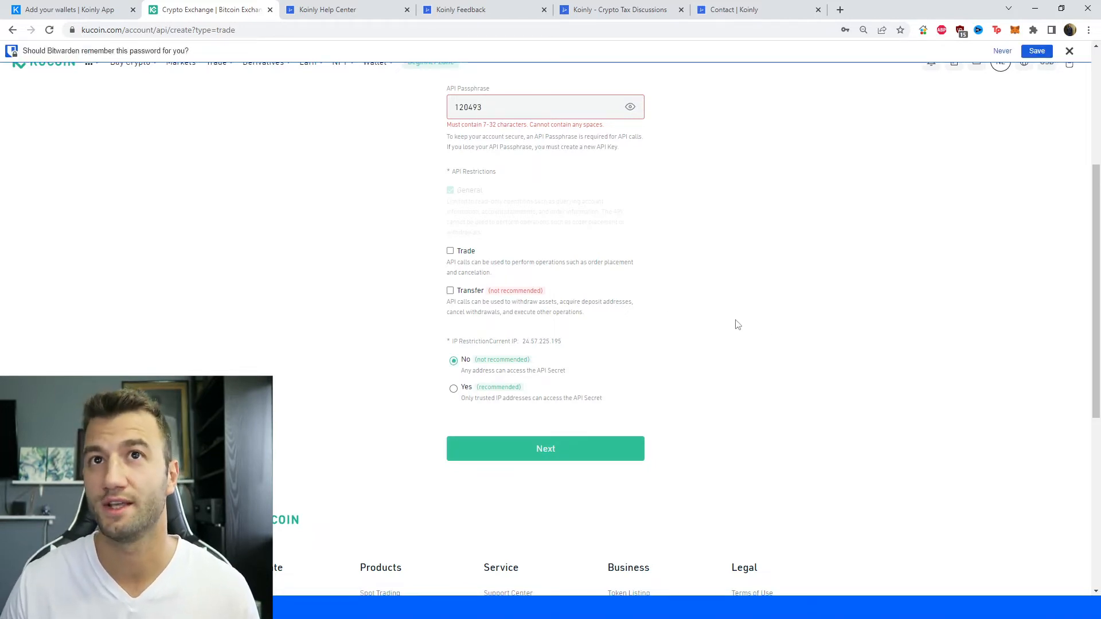
left_click(1070, 51)
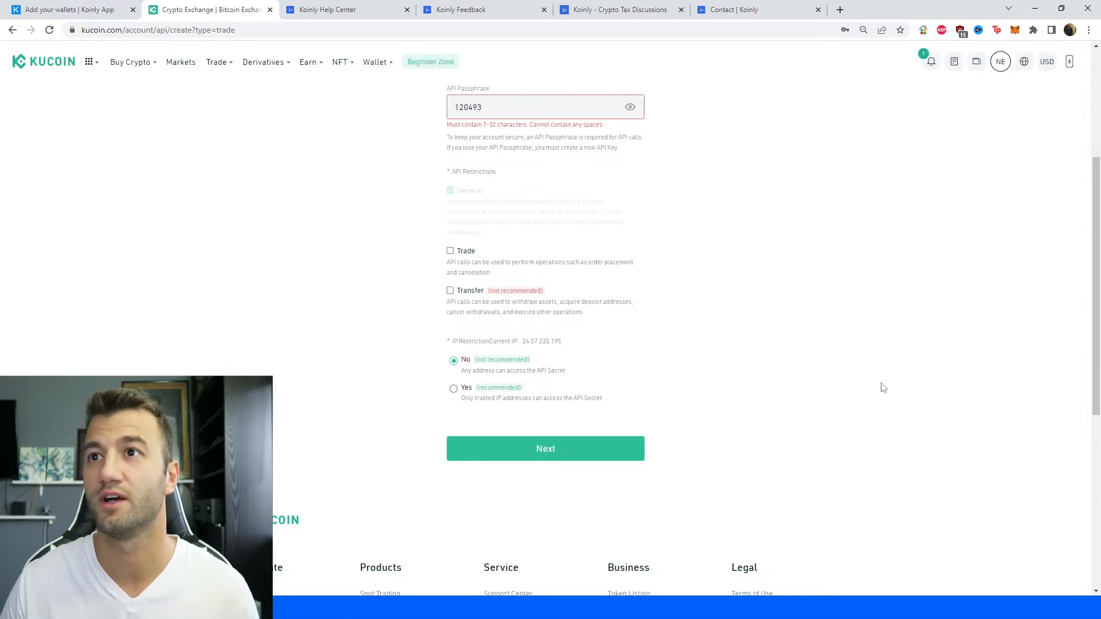
left_click(534, 463)
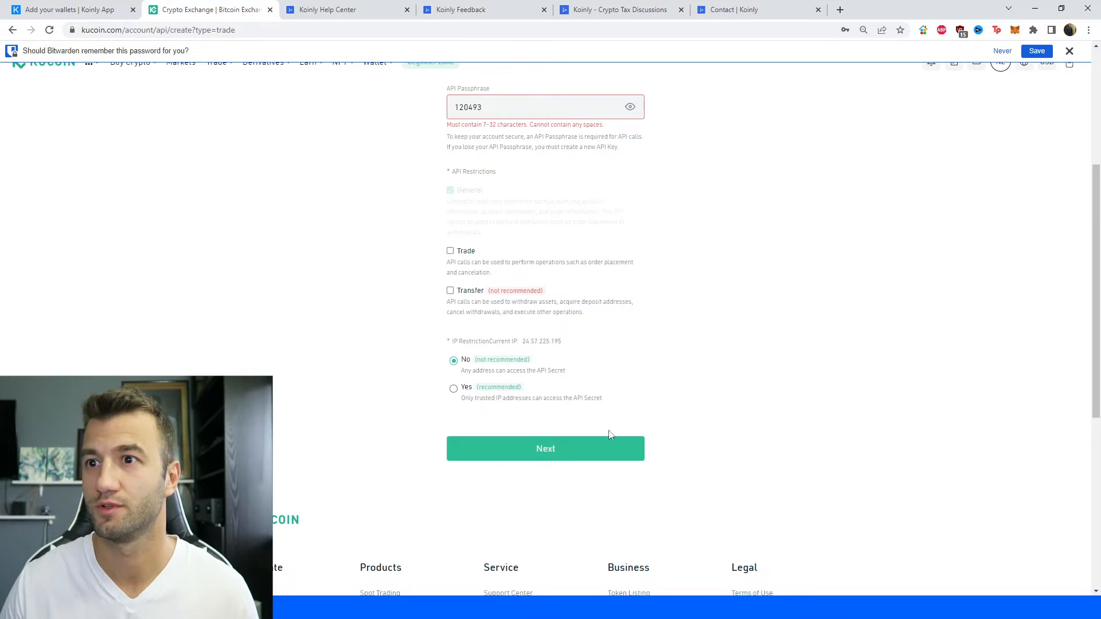
Revise the API passphrase to meet the length requirement and submit the Create API form again.
scroll(603, 429, "up", 3)
double_click(512, 279)
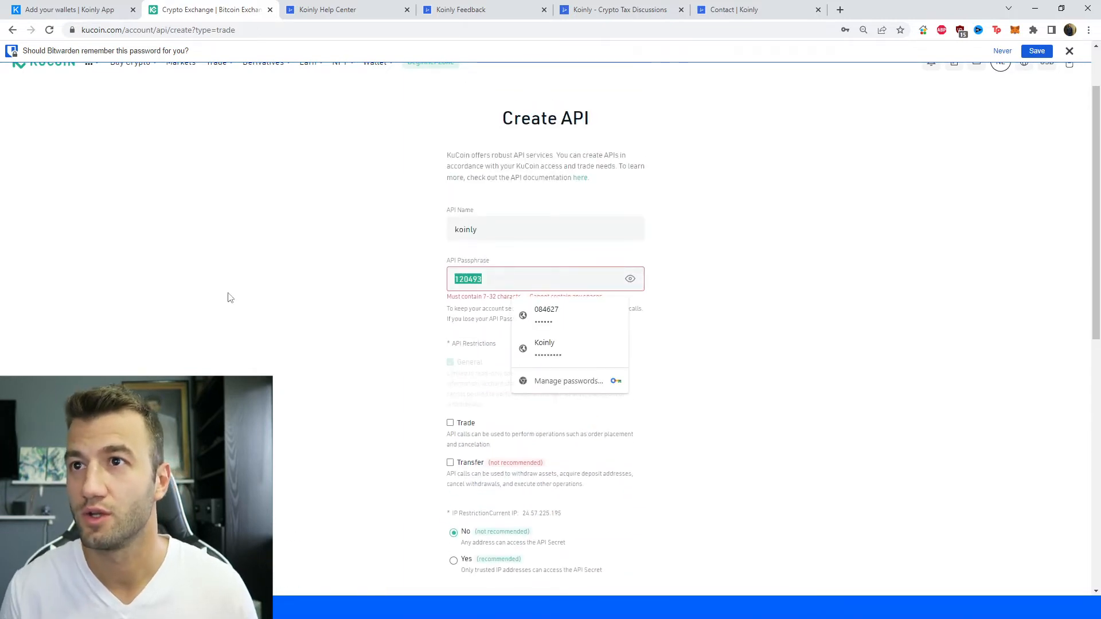
key("Right")
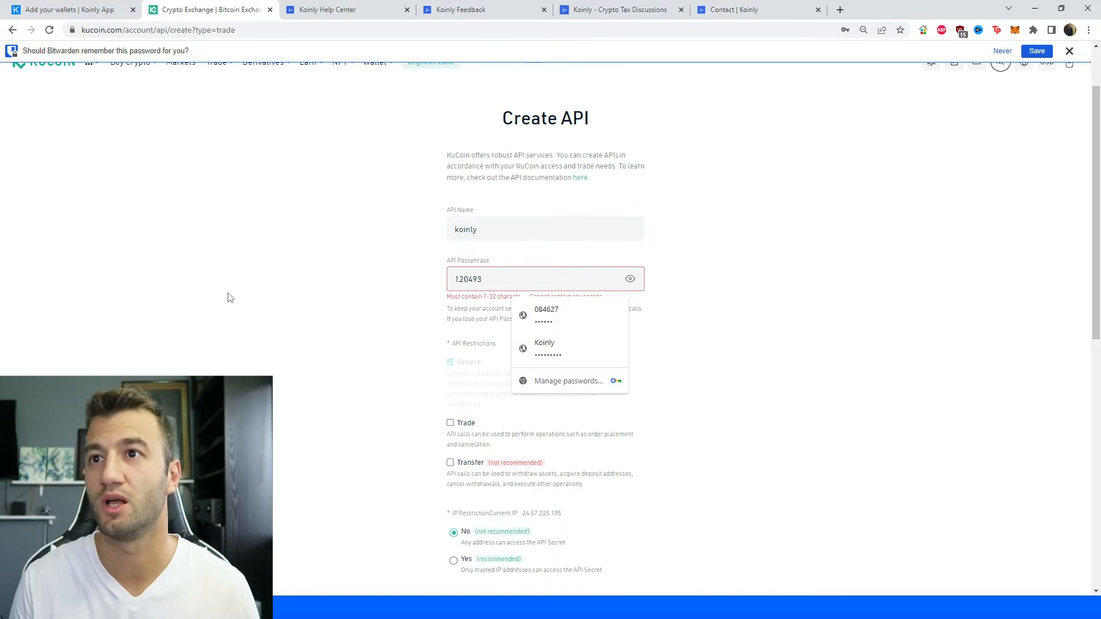
left_click(228, 298)
scroll(516, 315, "down", 7)
left_click(547, 223)
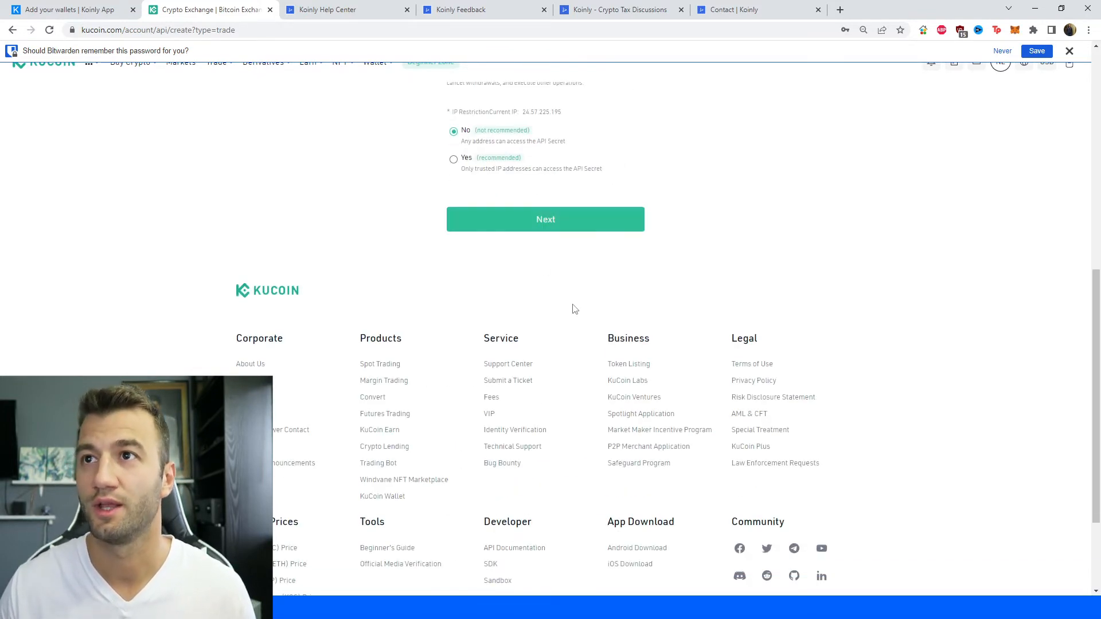
Complete the captcha by selecting all images with traffic lights and verifying the selection.
left_click(469, 317)
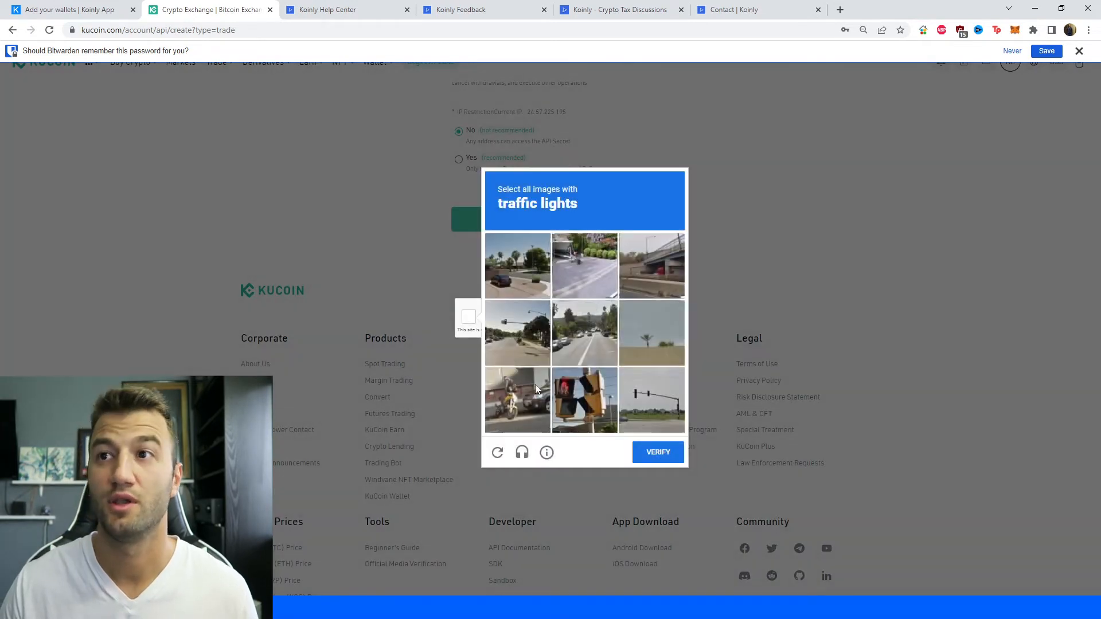
left_click(572, 406)
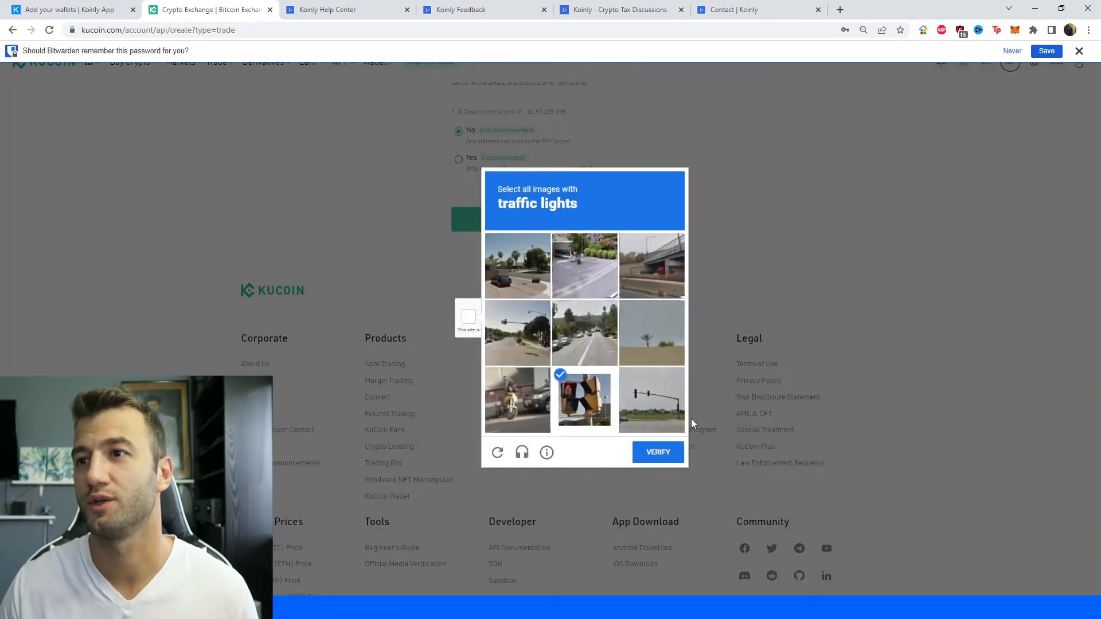
left_click(652, 400)
left_click(533, 347)
left_click(658, 453)
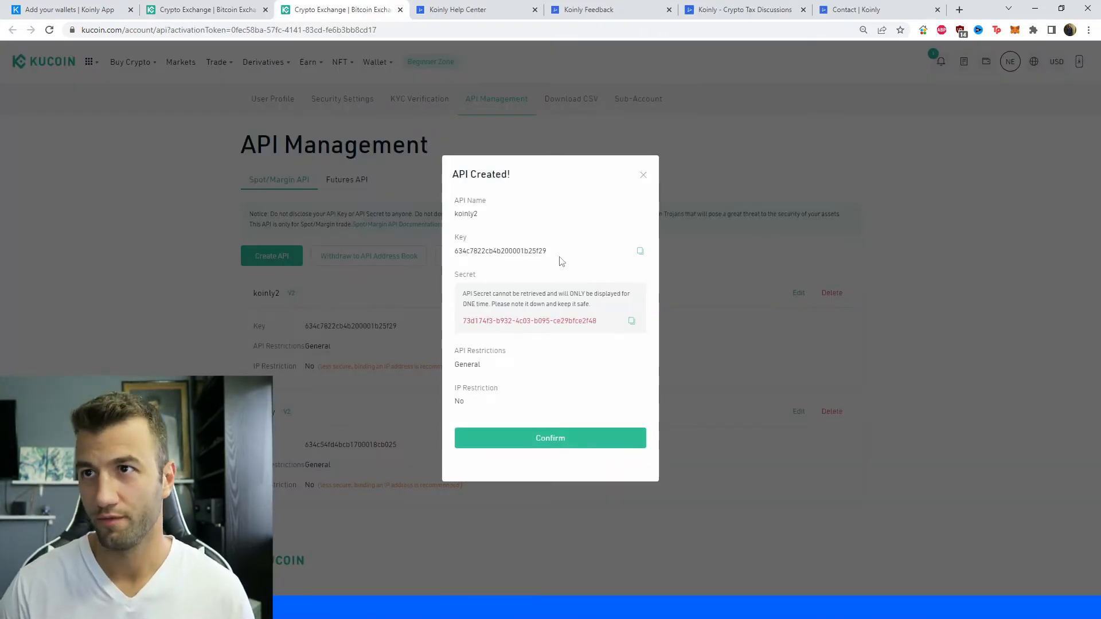
Copy the newly created KuCoin API key and paste it into Koinly's API key field.
left_click_drag(559, 256, 450, 252)
left_click(69, 10)
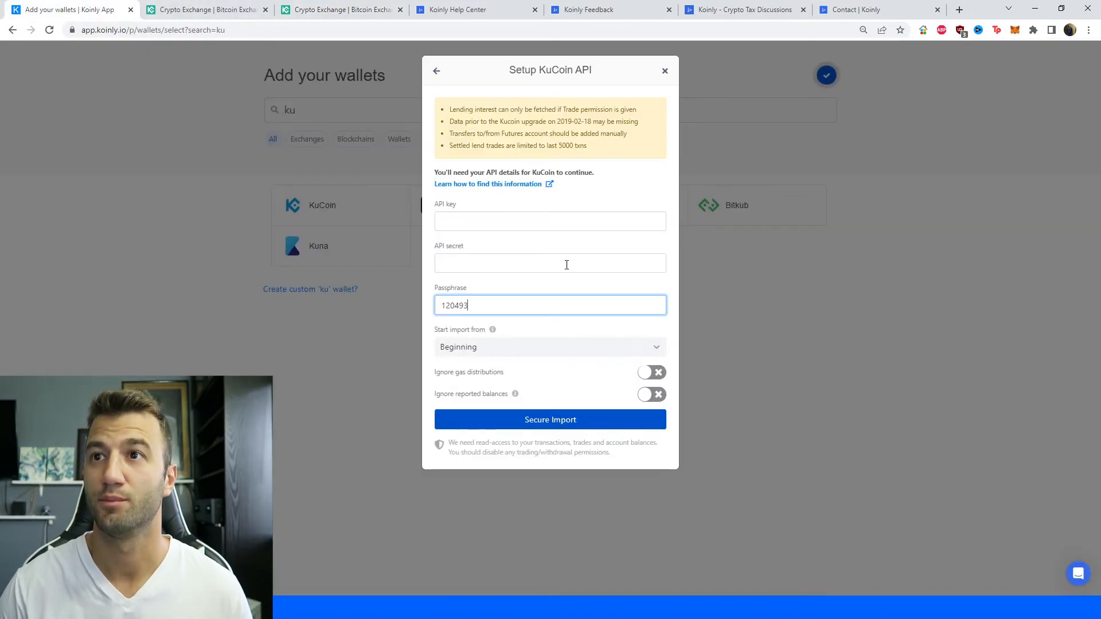
left_click(489, 222)
key("ctrl+v")
Copy the API secret from KuCoin's API details and paste it into Koinly's API secret field.
left_click(207, 9)
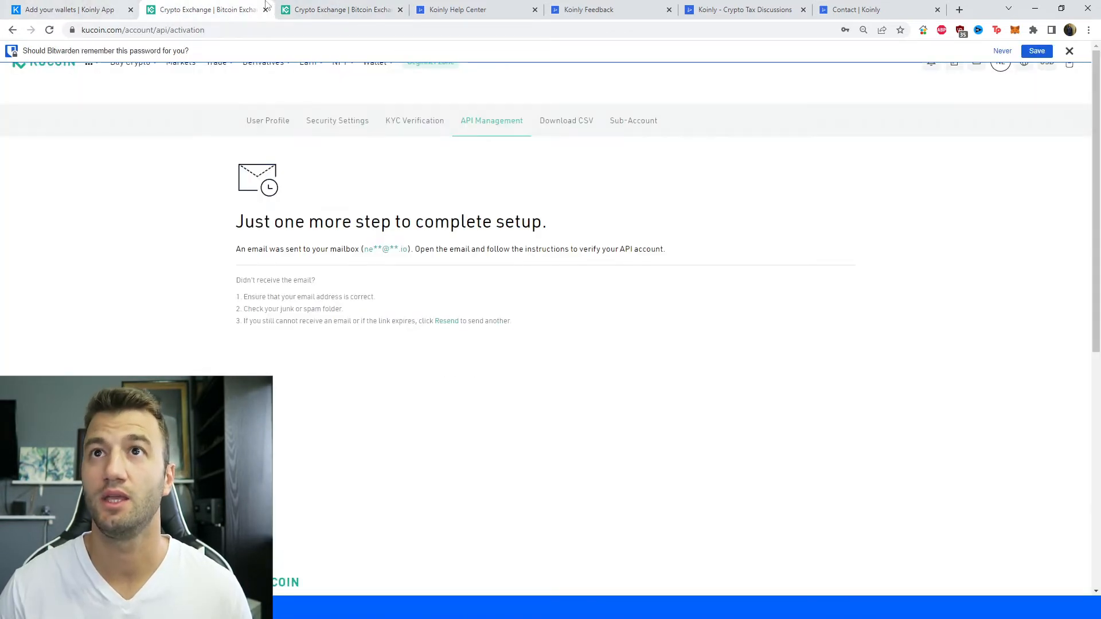
left_click(342, 10)
left_click_drag(600, 322, 457, 323)
key("ctrl+c")
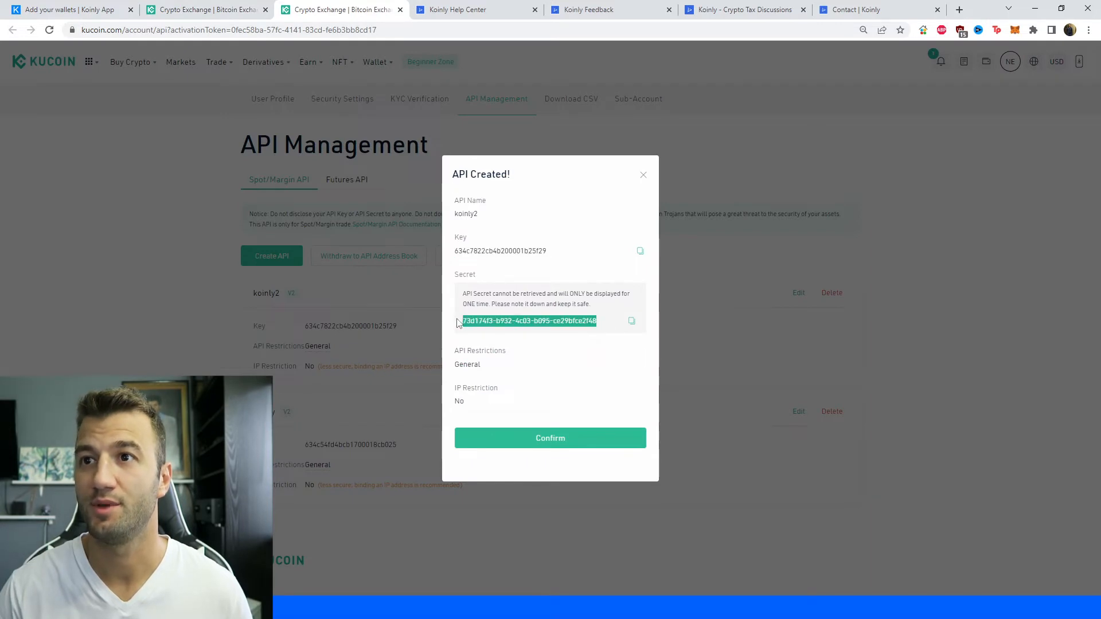
left_click(64, 6)
left_click(479, 263)
key("ctrl+v")
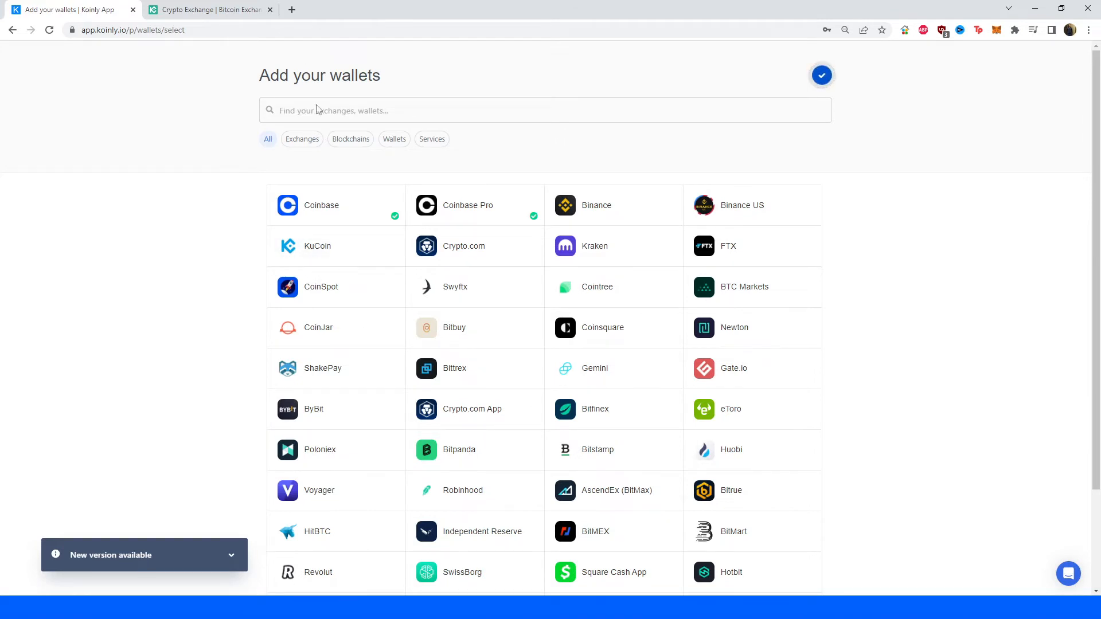
Add a KuCoin wallet in Koinly using the import from file option.
left_click(319, 257)
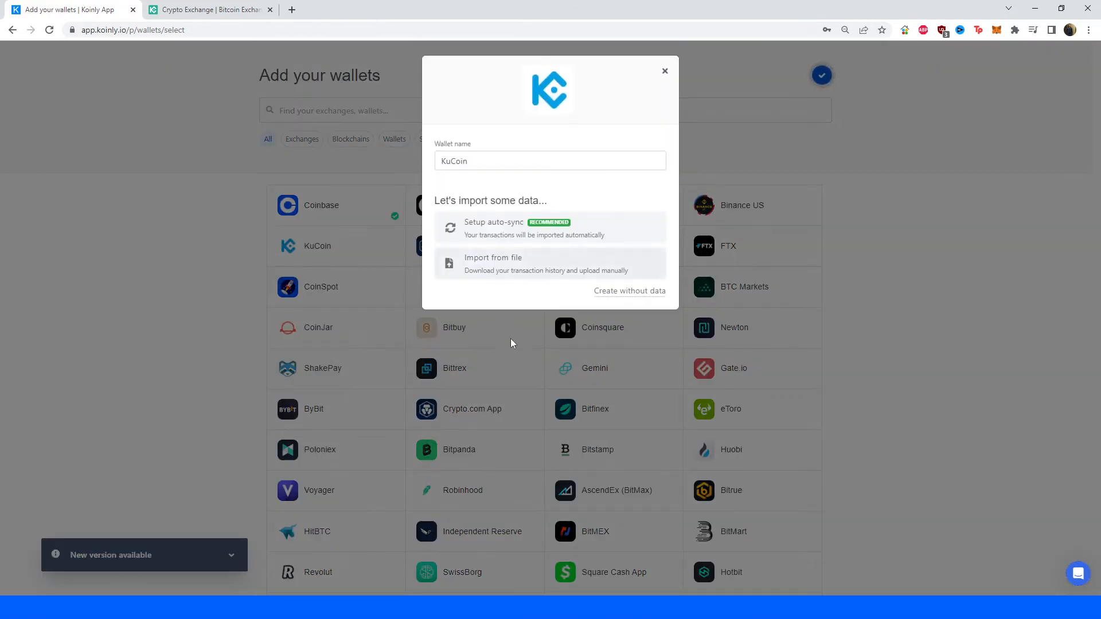
left_click(517, 269)
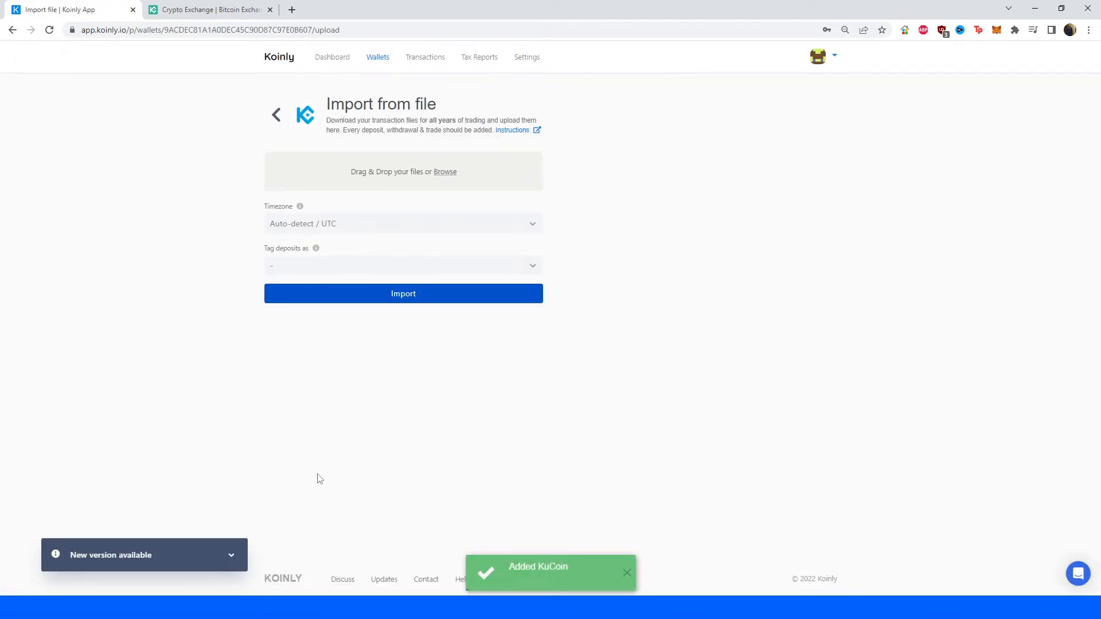
Switch to KuCoin and open the deposit and withdrawal history of the account's assets.
key("ctrl+Tab")
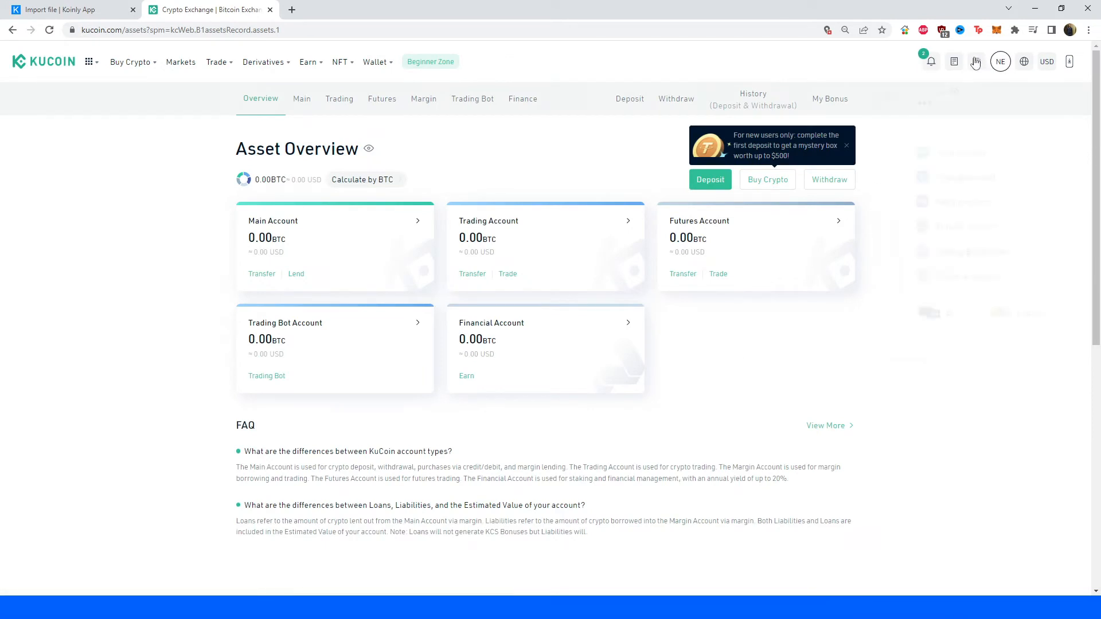
left_click(980, 62)
left_click(753, 95)
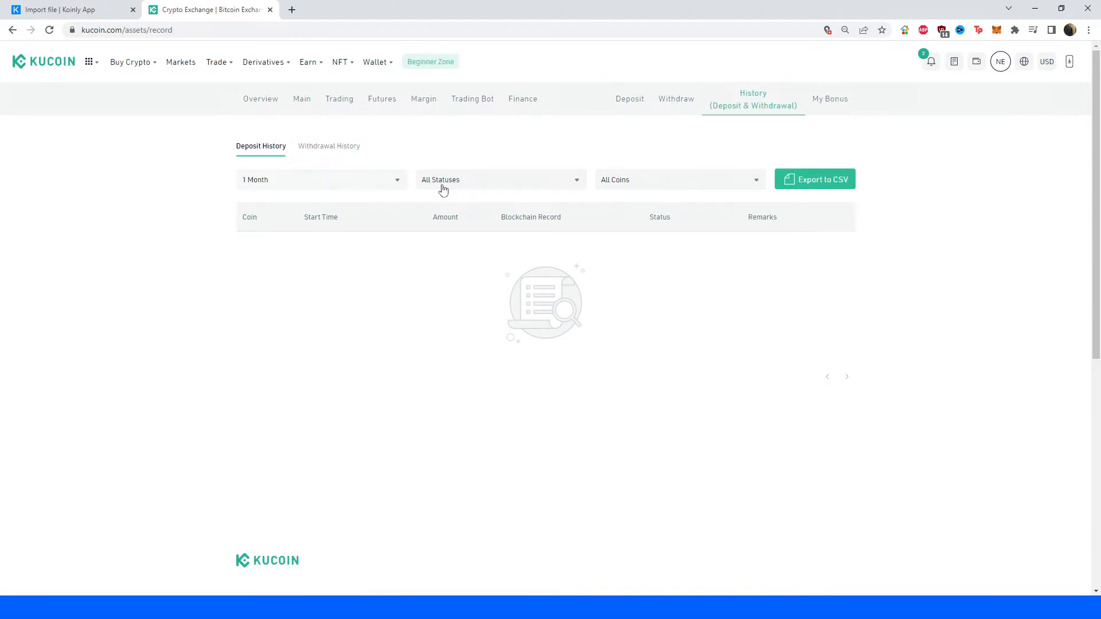
Examine the CSV export options and limits for the deposit history, close them, and show the withdrawal history.
left_click(813, 185)
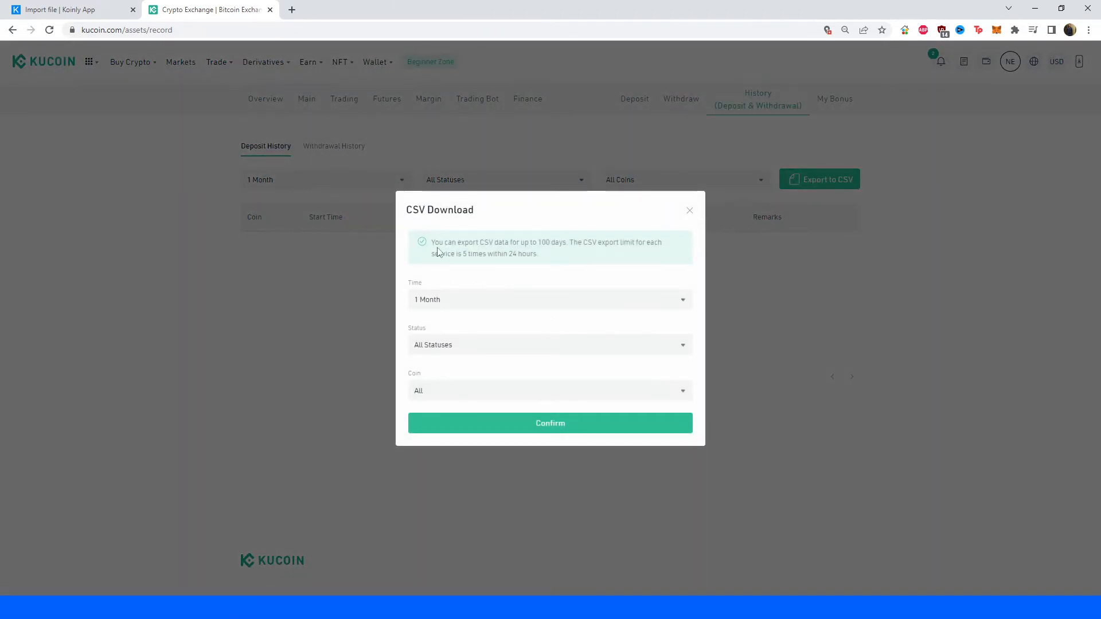
left_click_drag(432, 247, 562, 245)
left_click_drag(563, 245, 557, 244)
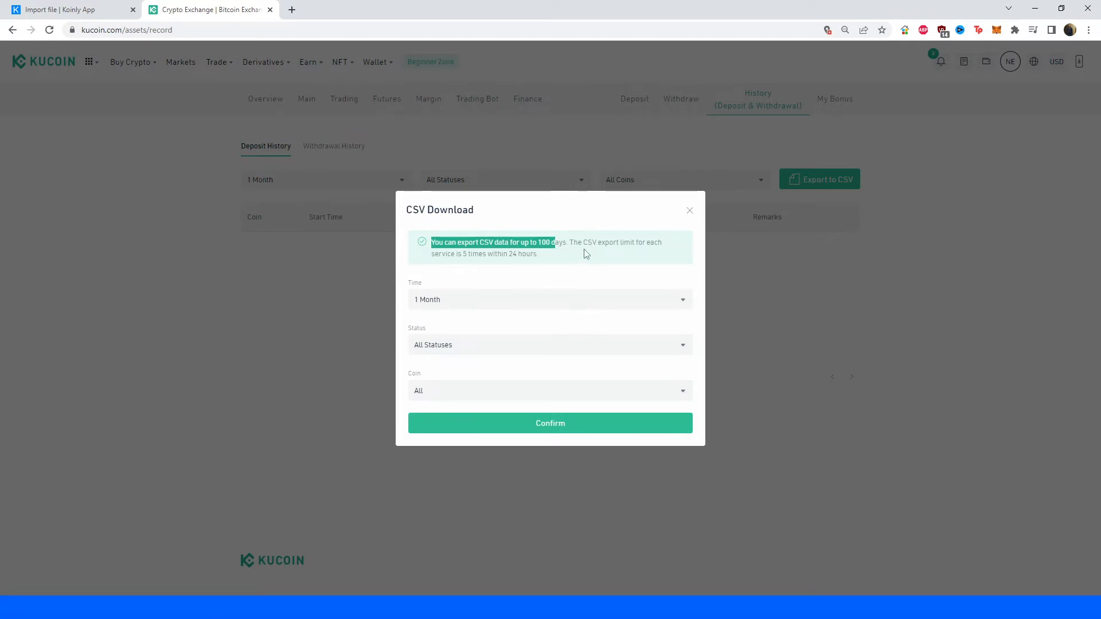
left_click(690, 212)
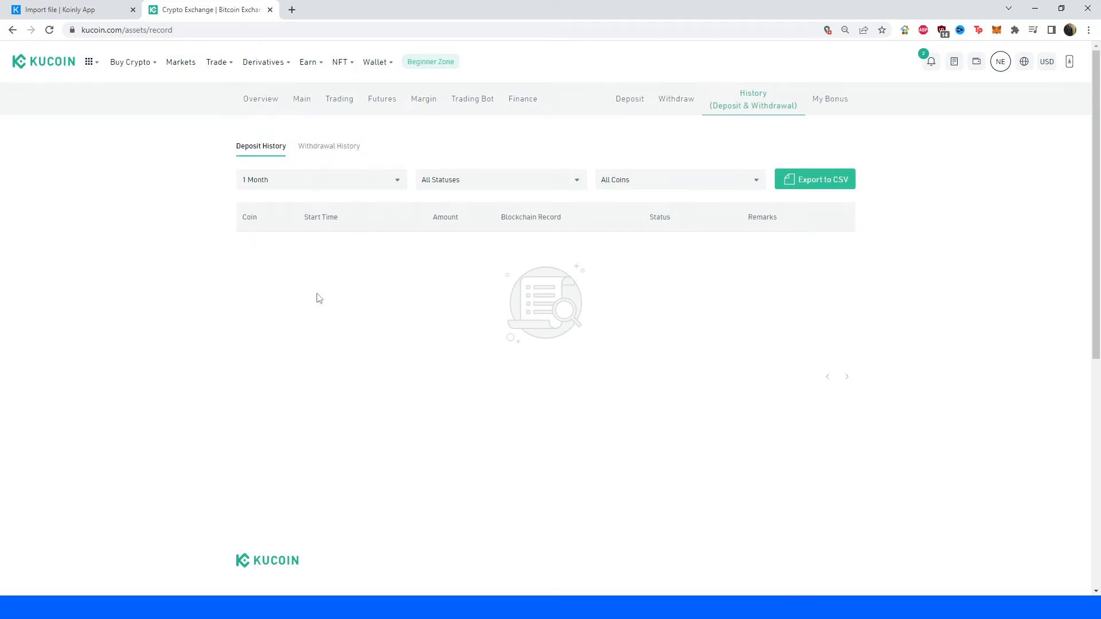
left_click(314, 144)
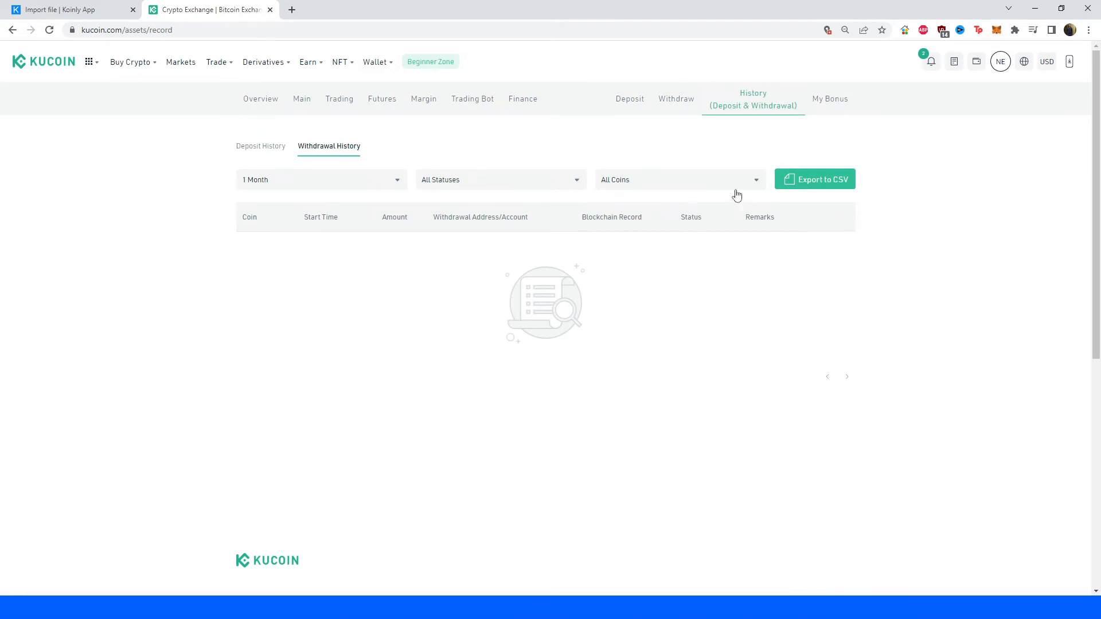
Open the spot account's orders and show its Trade History.
mouse_move(956, 65)
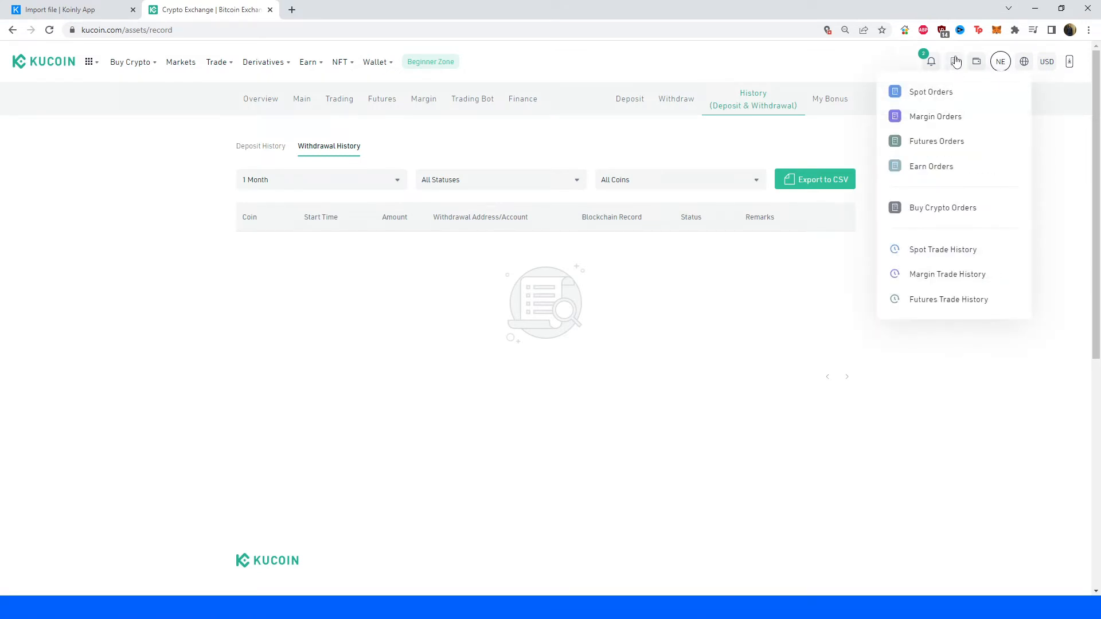
left_click(940, 258)
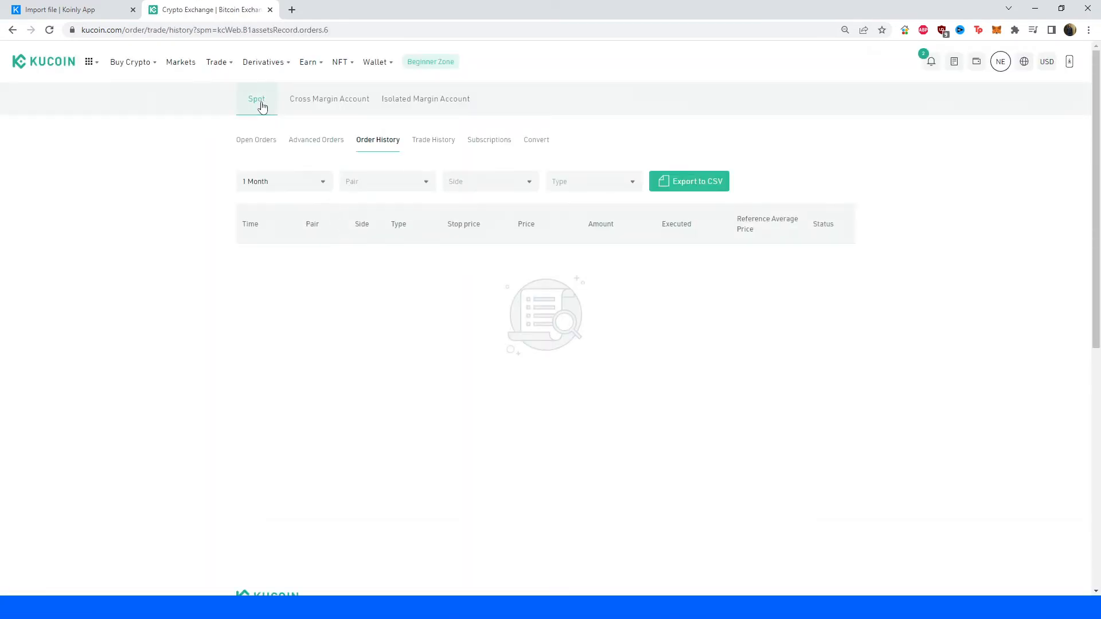
mouse_move(264, 62)
left_click(260, 114)
left_click(433, 141)
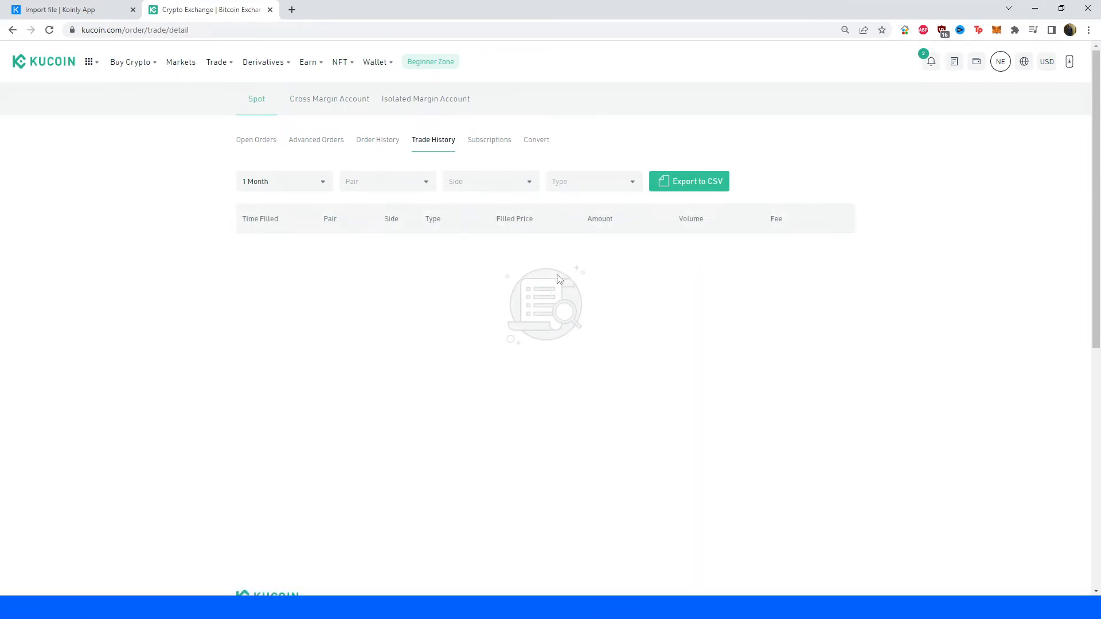
Open the CSV export for the spot trade history and set its pair, side and type to All.
left_click(691, 185)
left_click(659, 183)
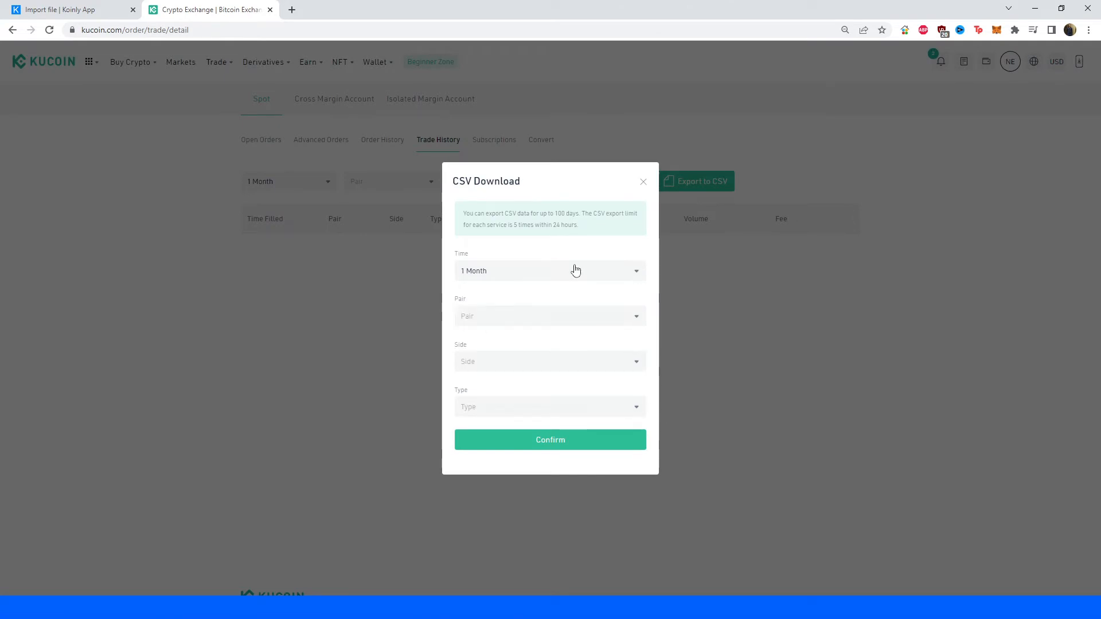
left_click(507, 319)
left_click(510, 349)
left_click(485, 367)
left_click(492, 383)
left_click(493, 419)
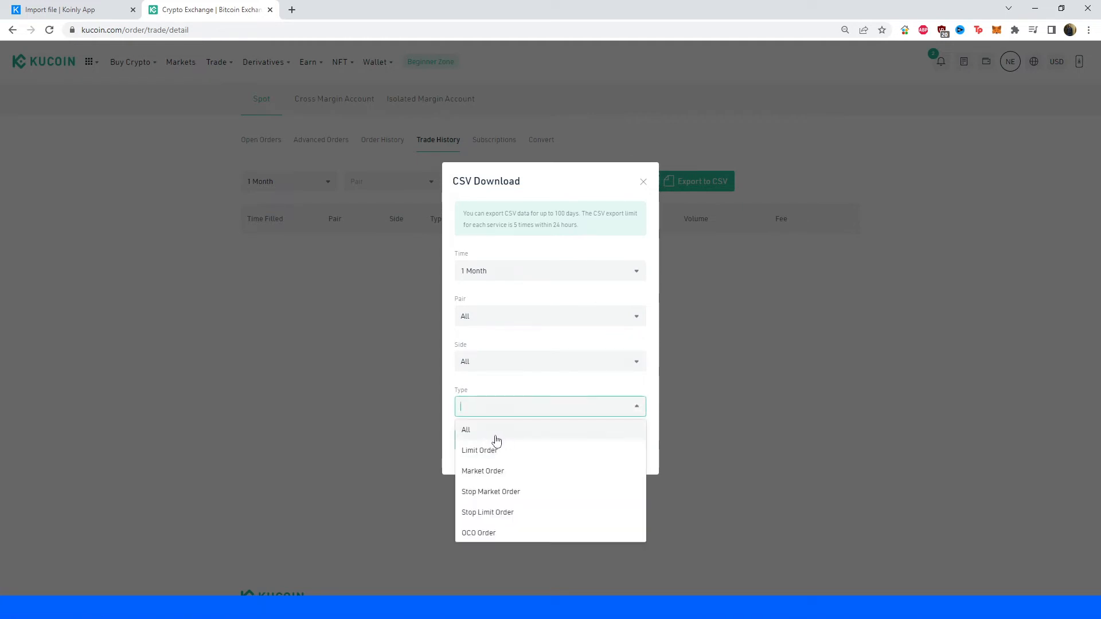
left_click(495, 436)
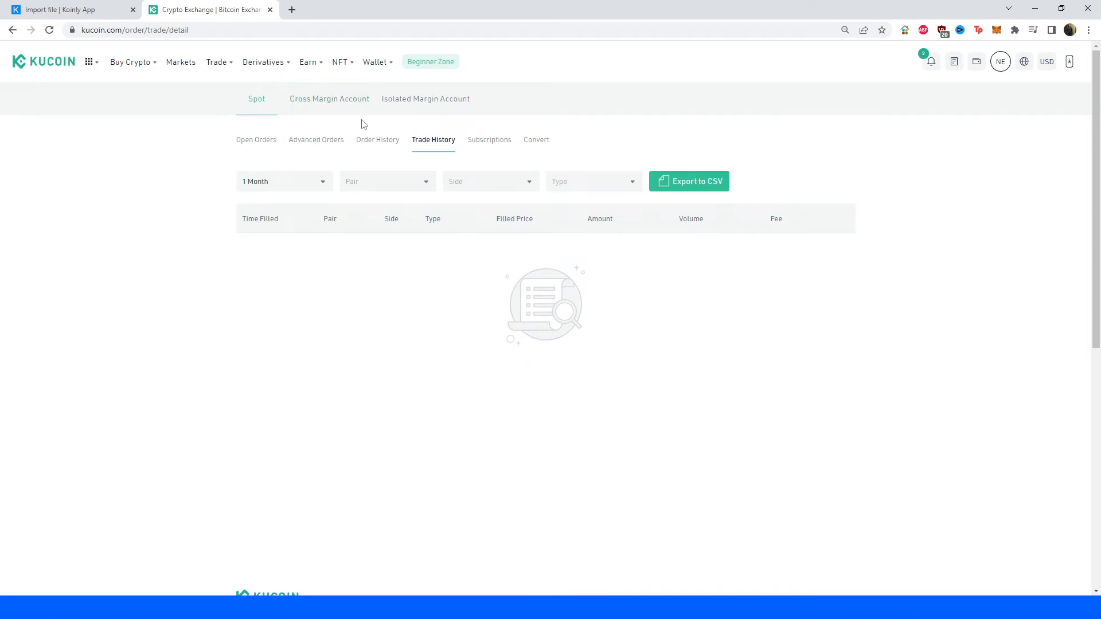
Show the cross margin account's trade history and set its CSV export to all pairs, sides and types.
left_click(339, 100)
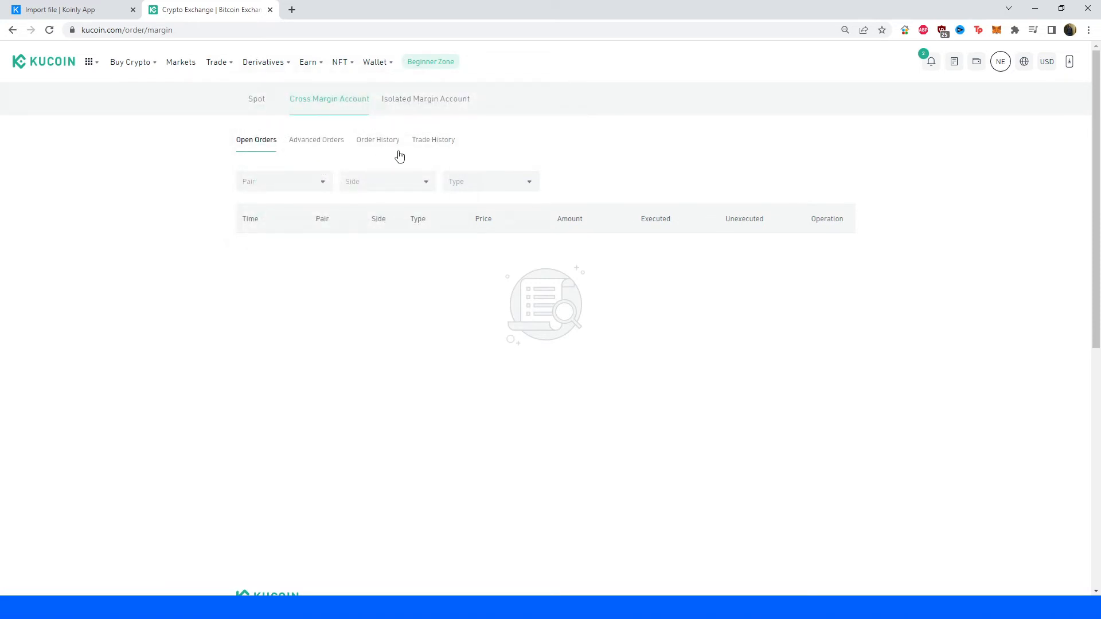
left_click(431, 146)
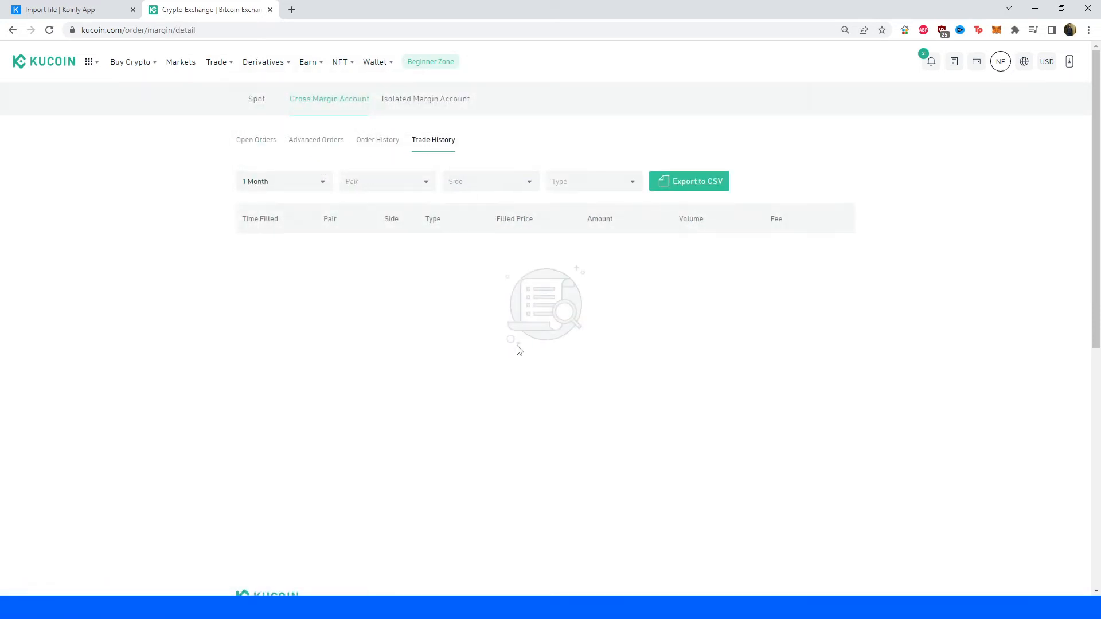
left_click(693, 181)
left_click(512, 316)
left_click(510, 339)
left_click(501, 360)
left_click(502, 385)
left_click(507, 404)
left_click(480, 431)
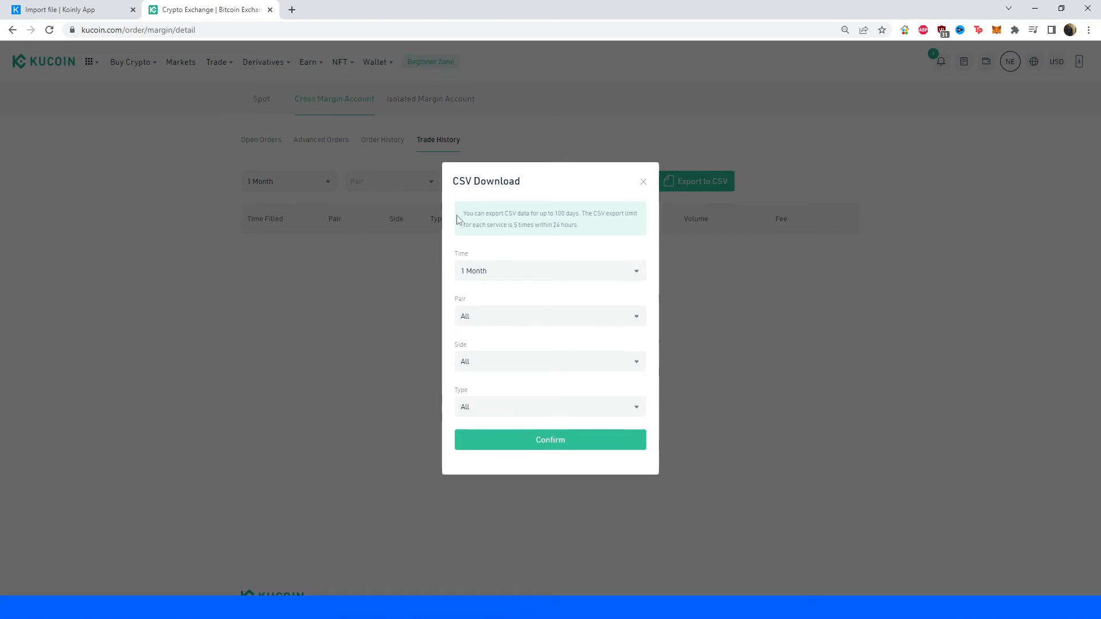
left_click_drag(459, 220, 581, 217)
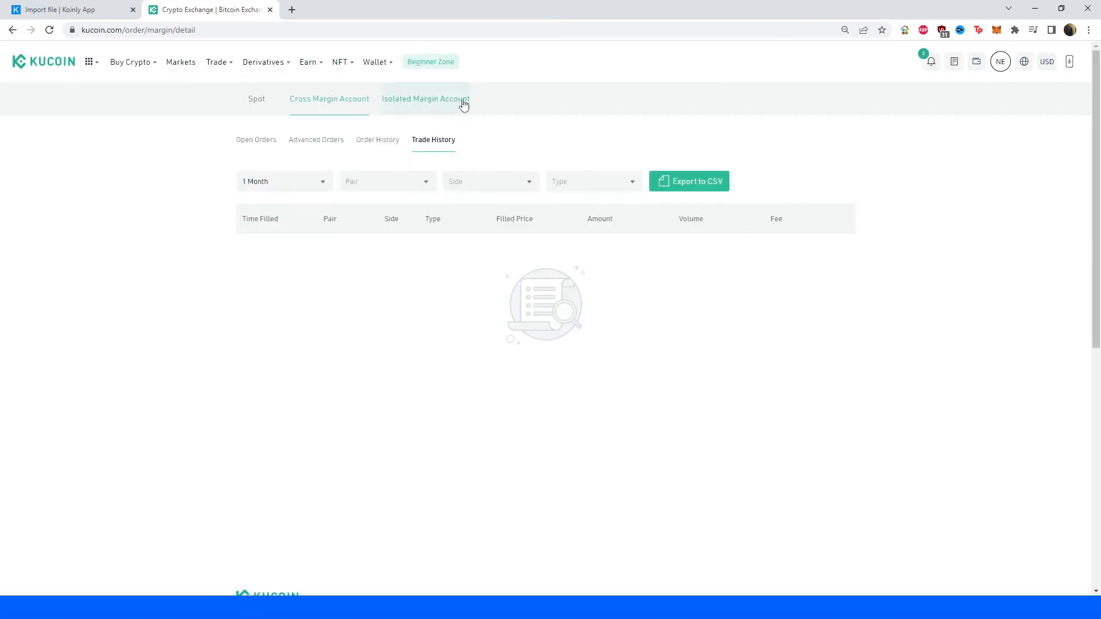
Show the isolated margin account's trade history and set its CSV export to all sides and types.
left_click(425, 104)
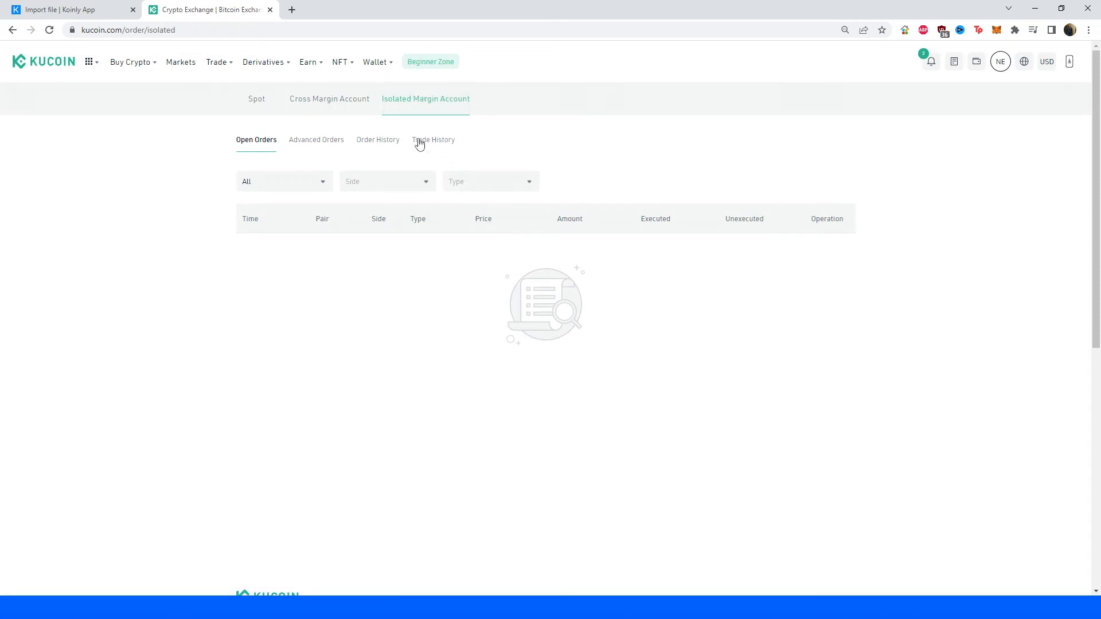
left_click(439, 143)
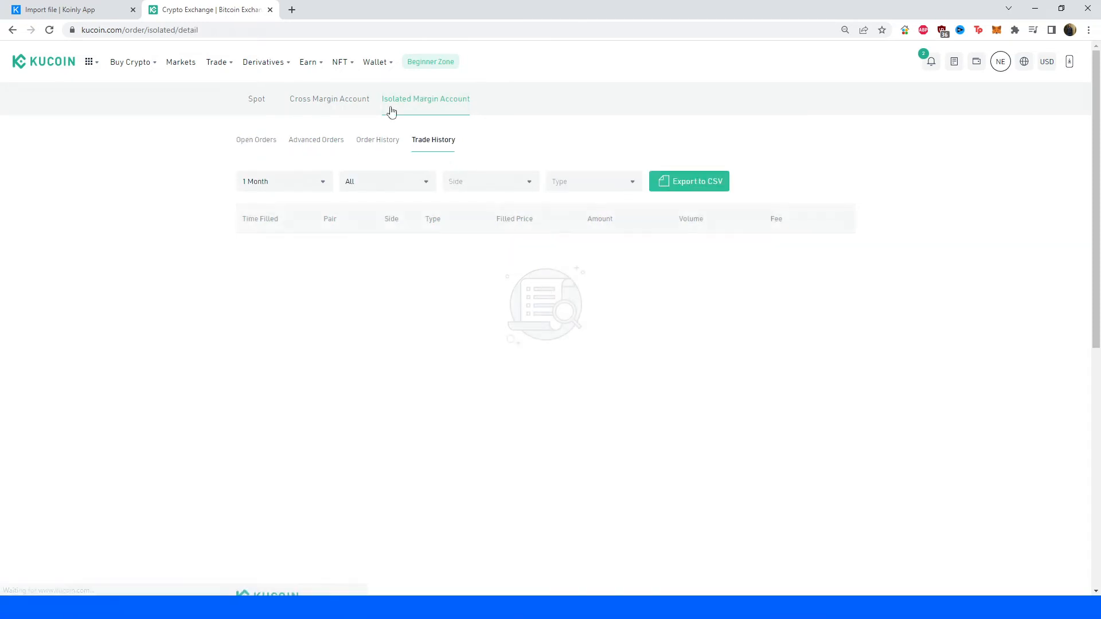
left_click(699, 182)
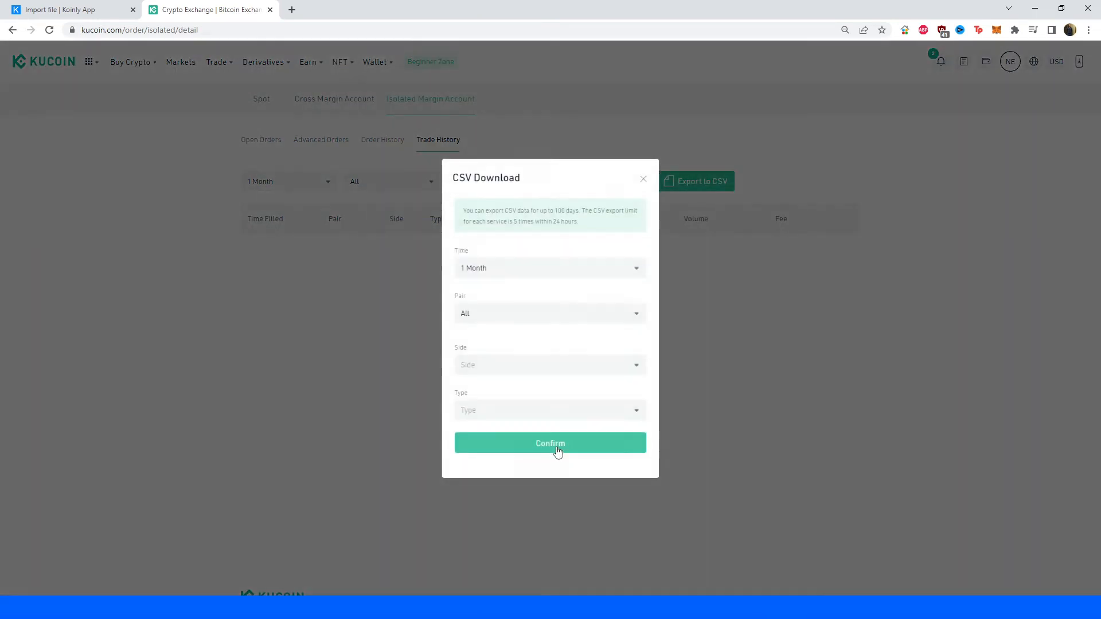
left_click(493, 365)
left_click(482, 398)
left_click(480, 413)
left_click(480, 434)
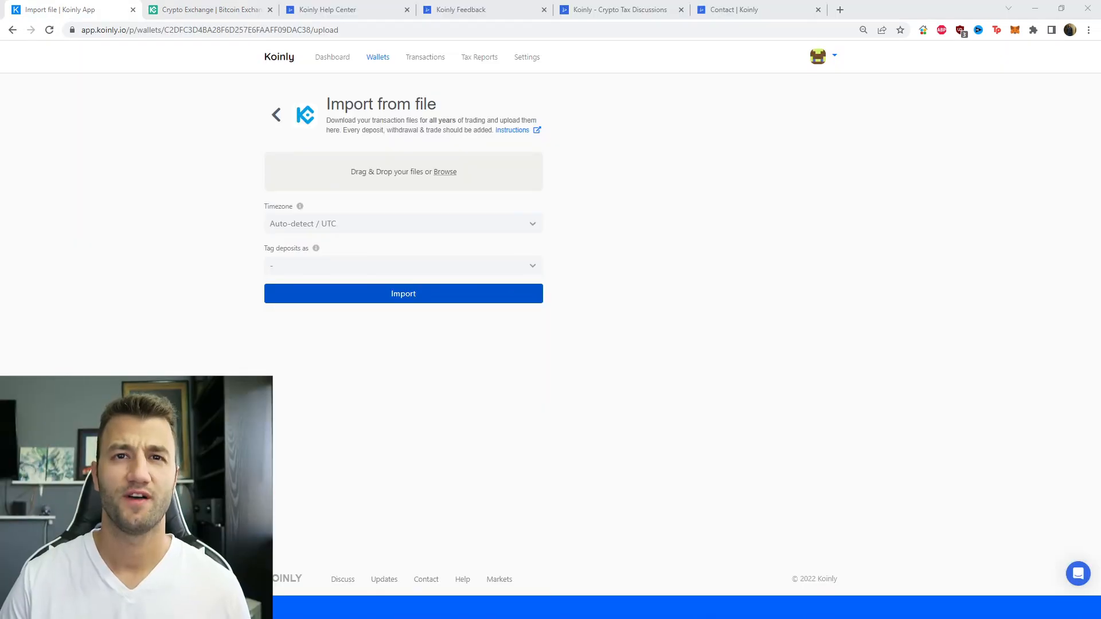
Switch to Koinly and review the imported transactions, including page 3 of the list.
left_click_drag(300, 220, 314, 173)
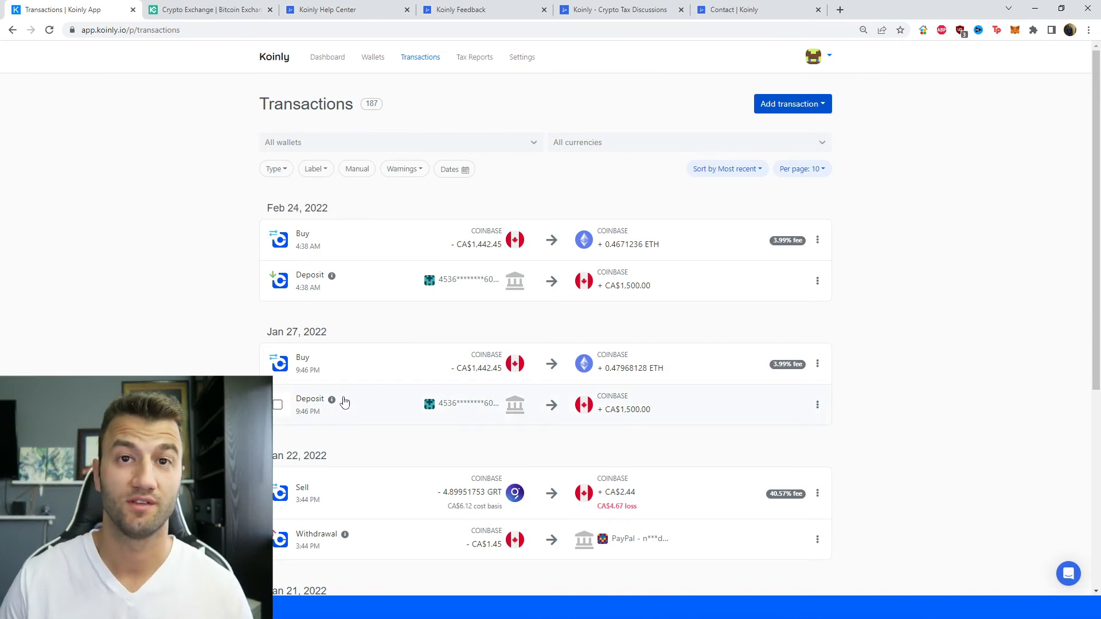
scroll(359, 384, "down", 6)
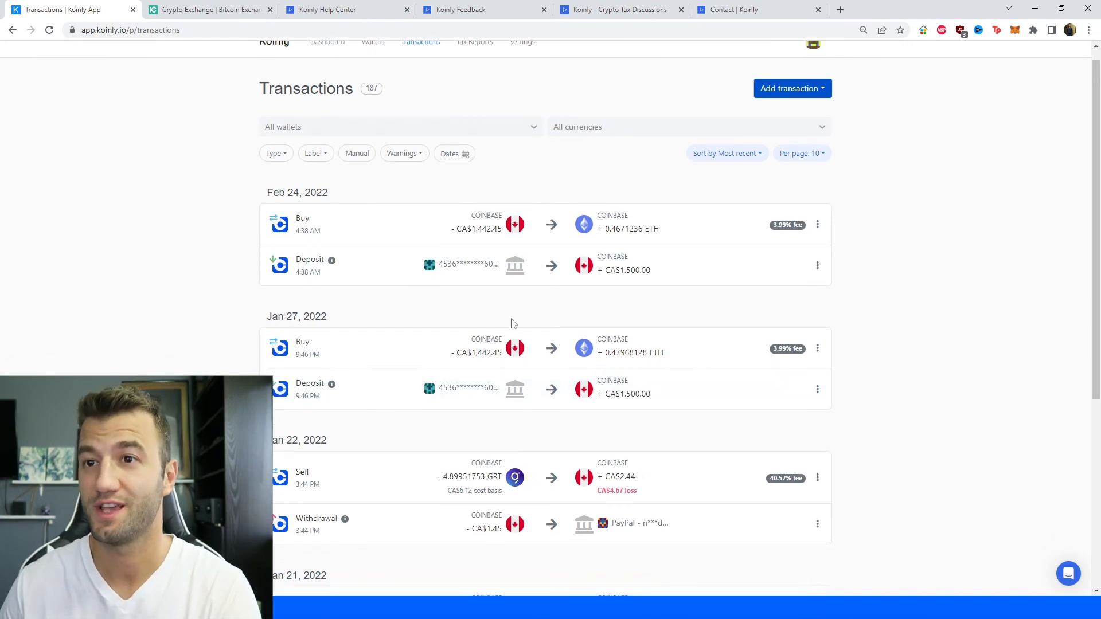
left_click(526, 532)
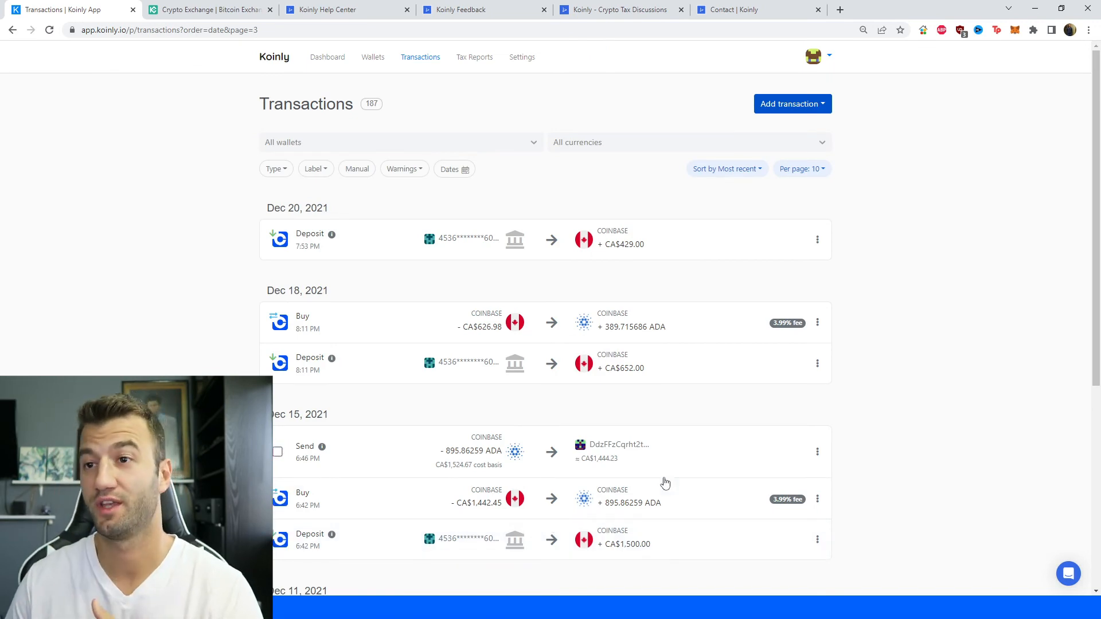
scroll(761, 486, "down", 2)
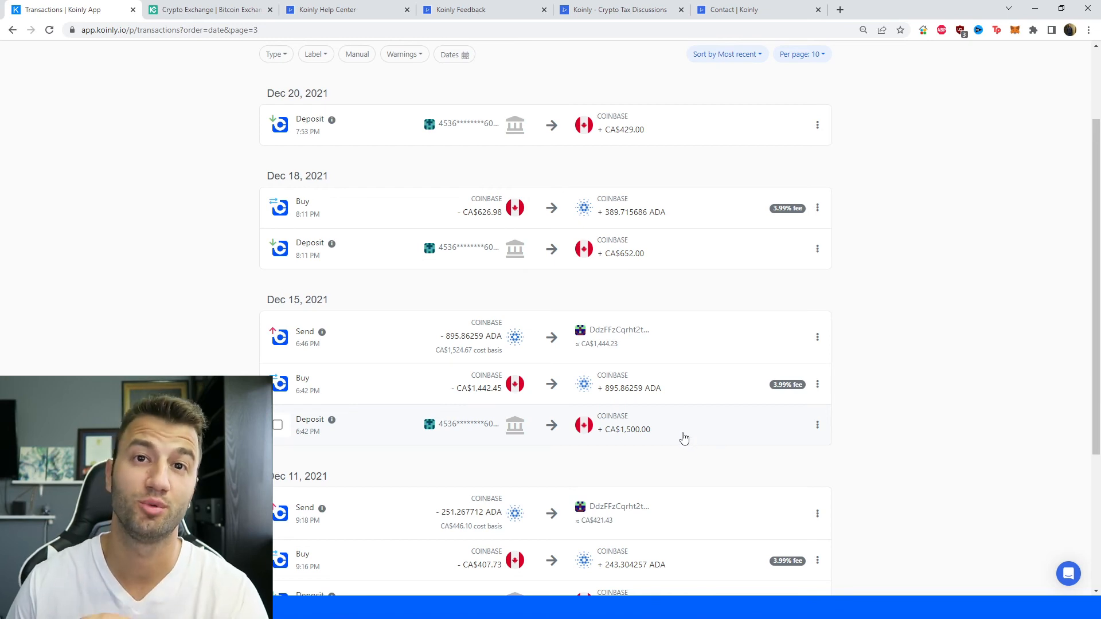
scroll(660, 433, "up", 2)
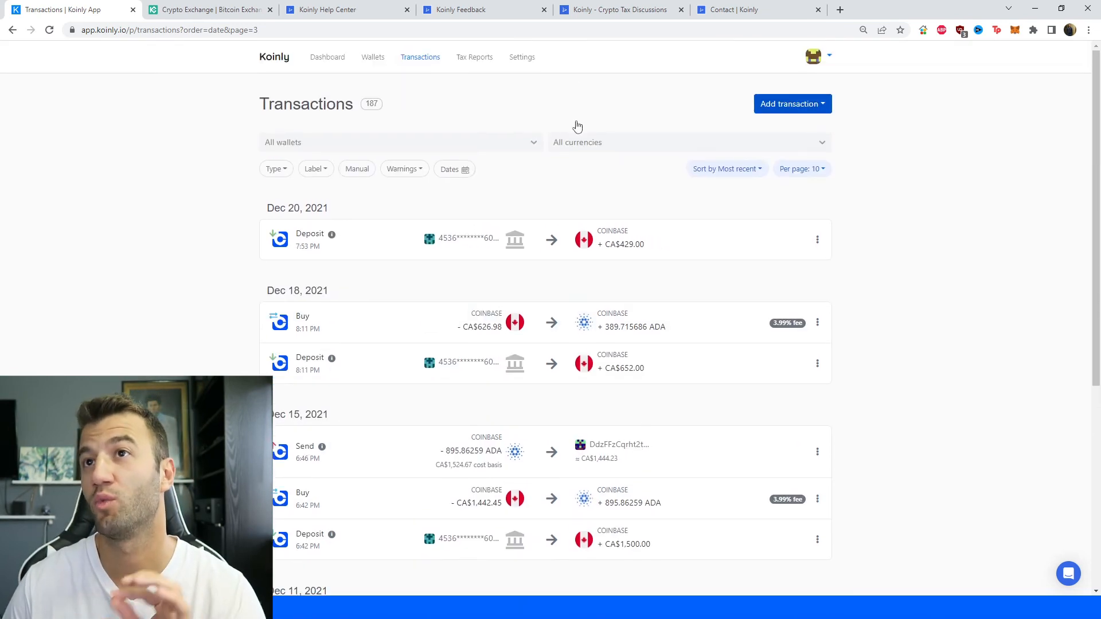
Open Koinly's tax reports and review the 2022 summary, calculation settings and report download options.
left_click(474, 58)
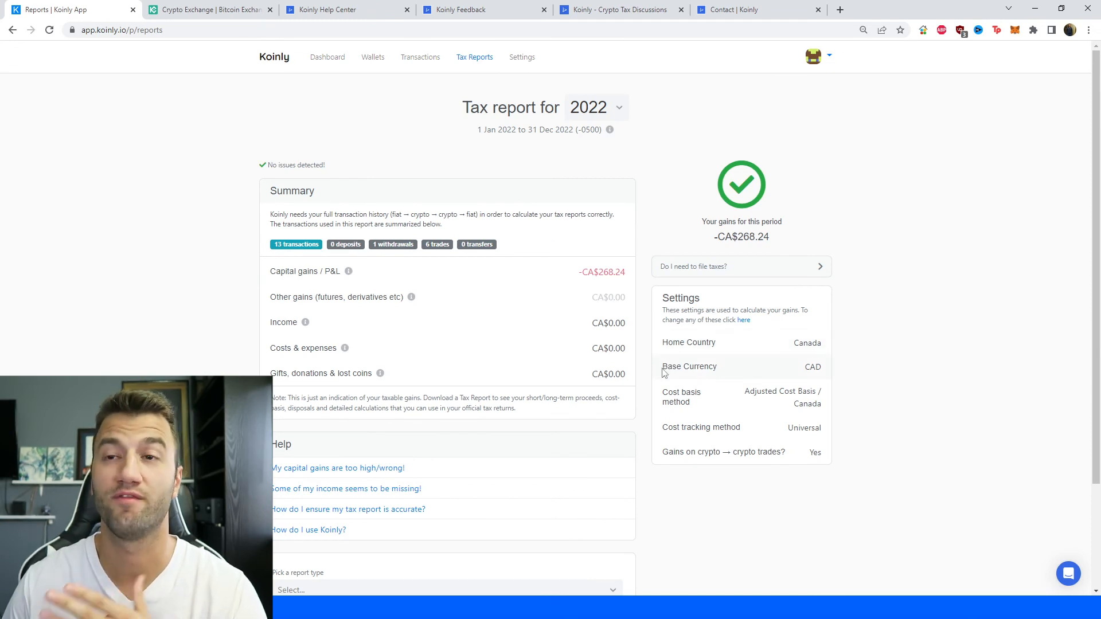
scroll(625, 243, "down", 1)
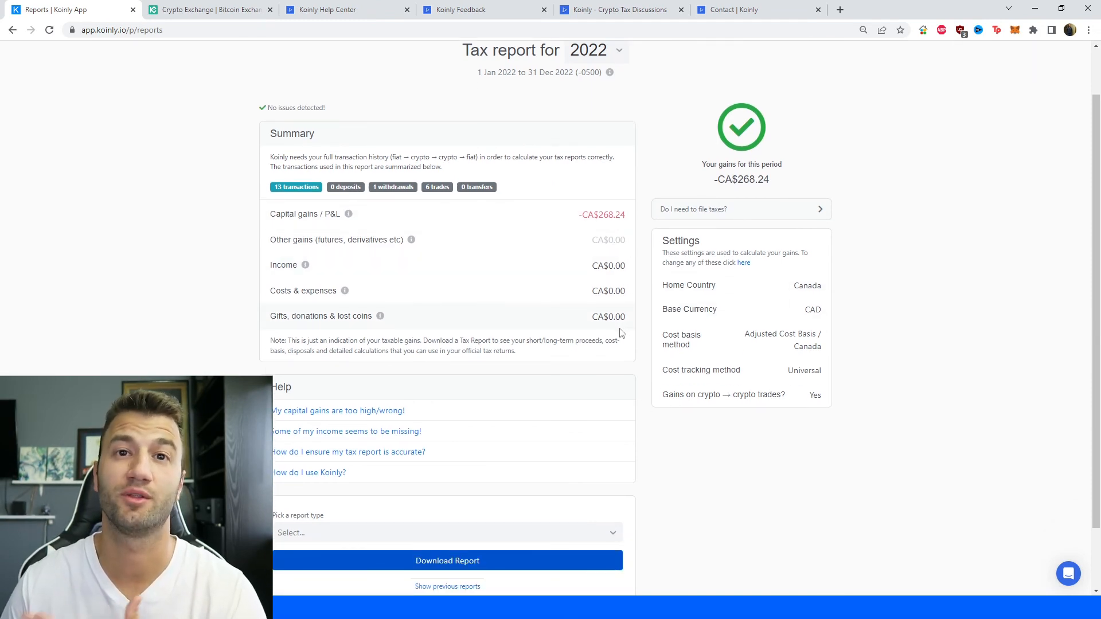
scroll(648, 362, "down", 2)
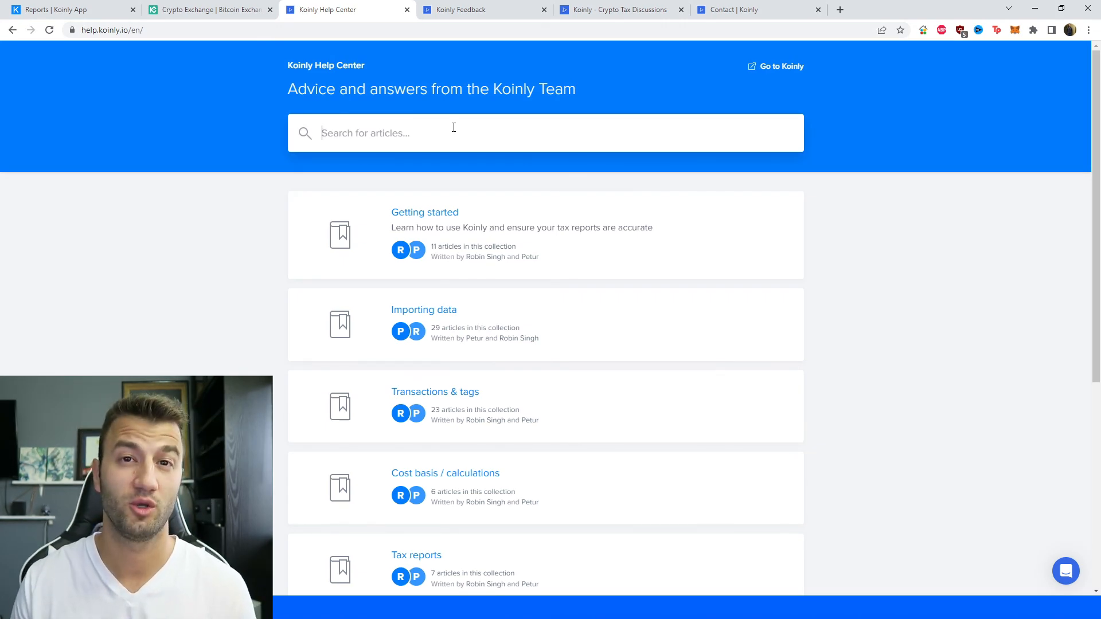
Look through Koinly's support resources: the feedback roadmap, the discussion forum and the contact page.
left_click(466, 9)
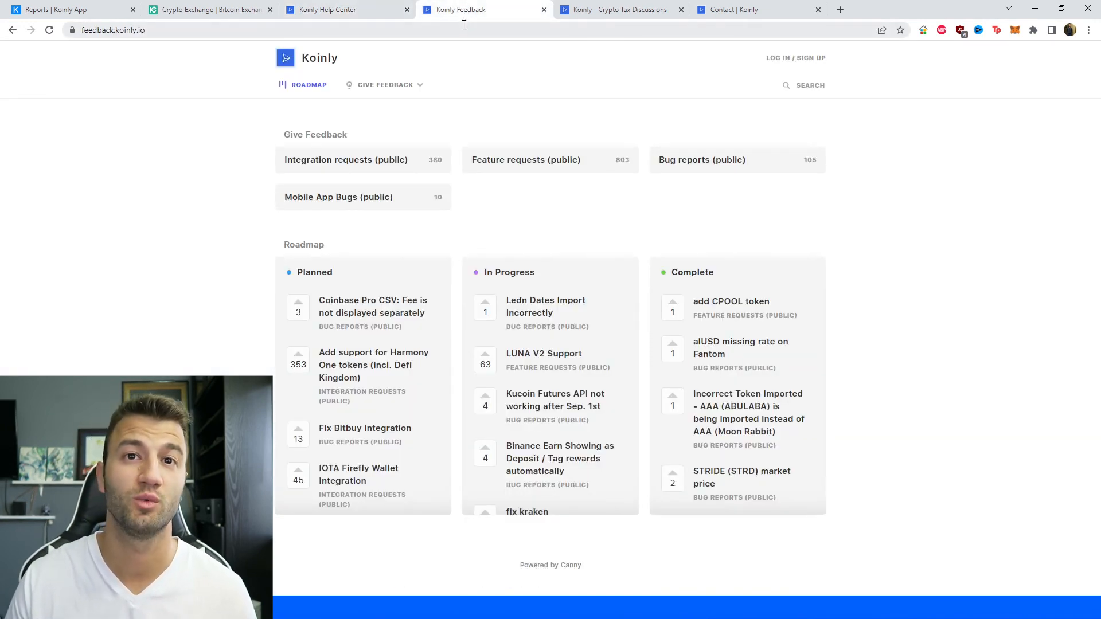
left_click(578, 12)
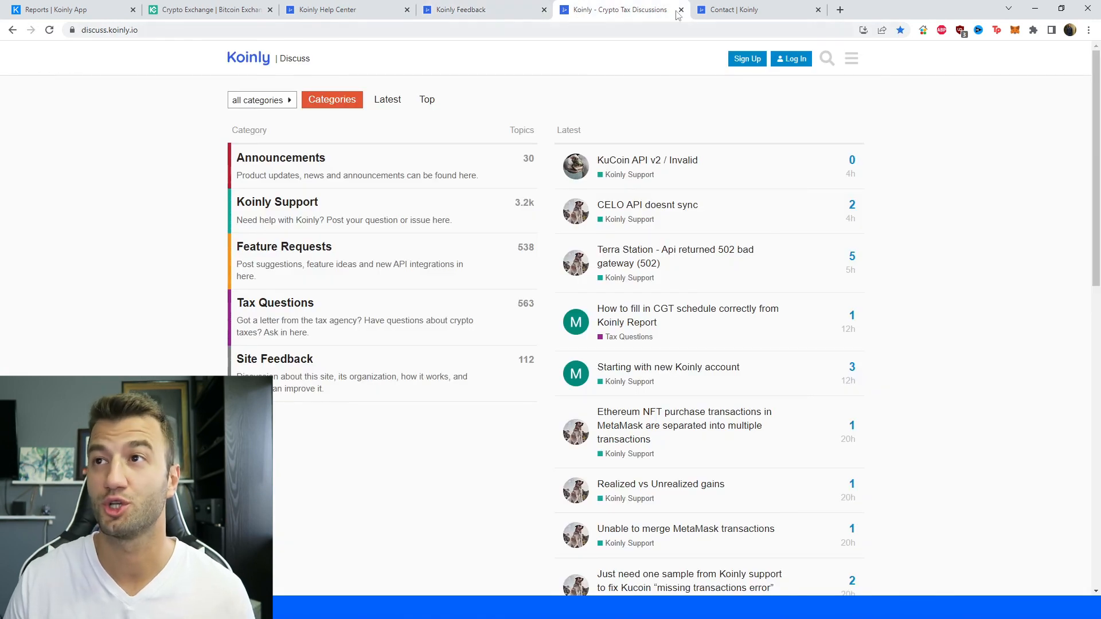
mouse_move(738, 7)
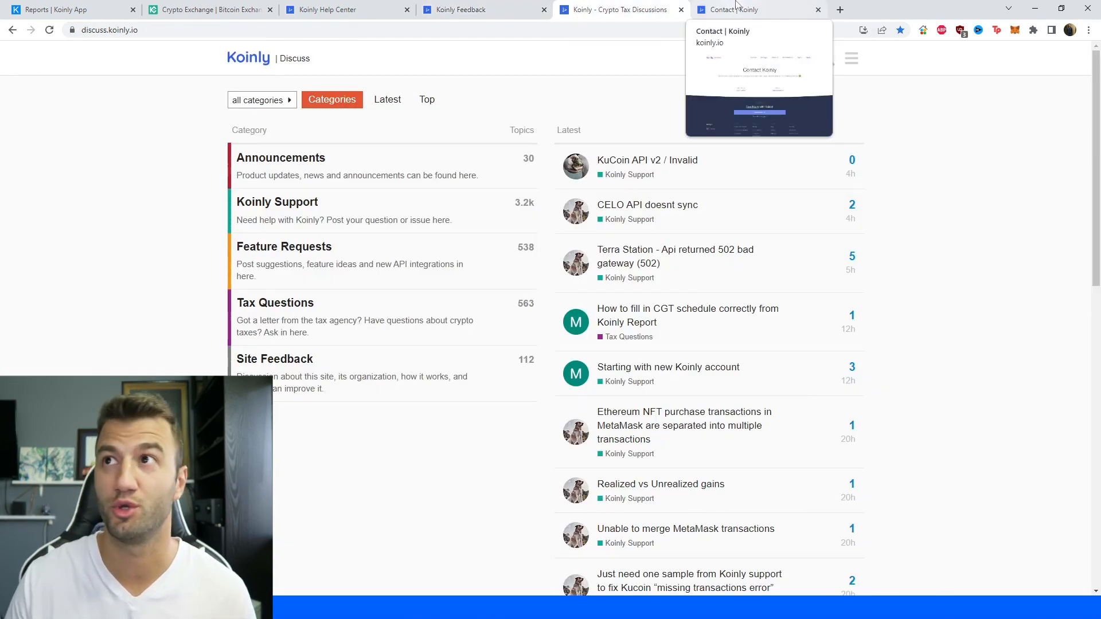
left_click(742, 6)
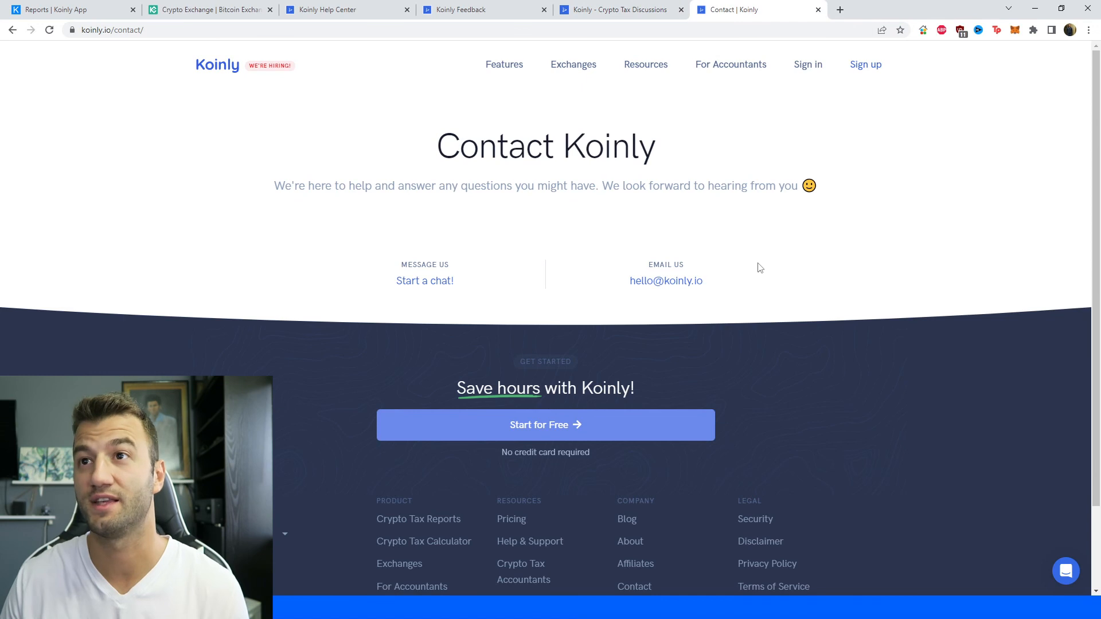